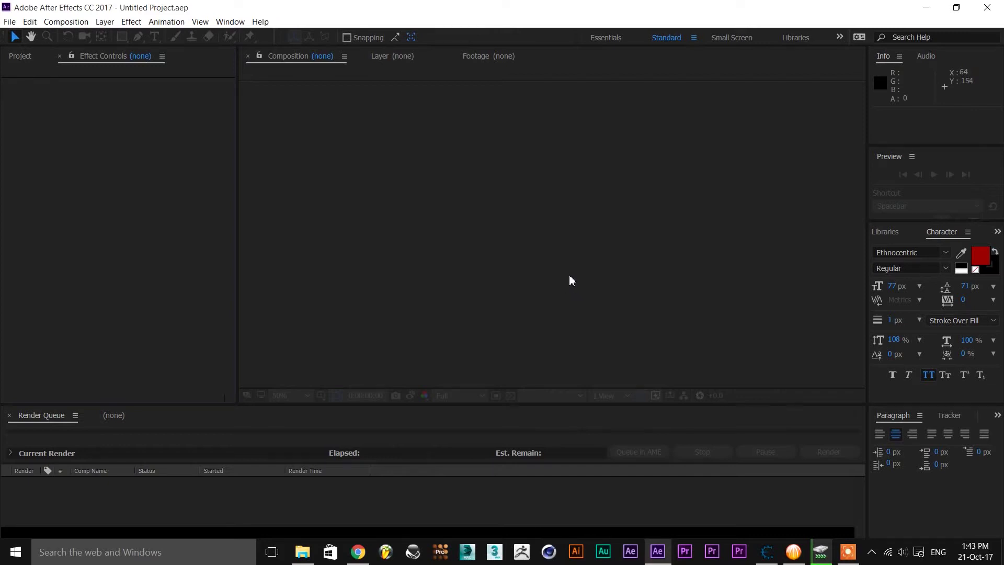
Step: Bring the empty Project panel to the front and open the Composition menu
{"action": "left_click", "coordinate": [33, 57]}
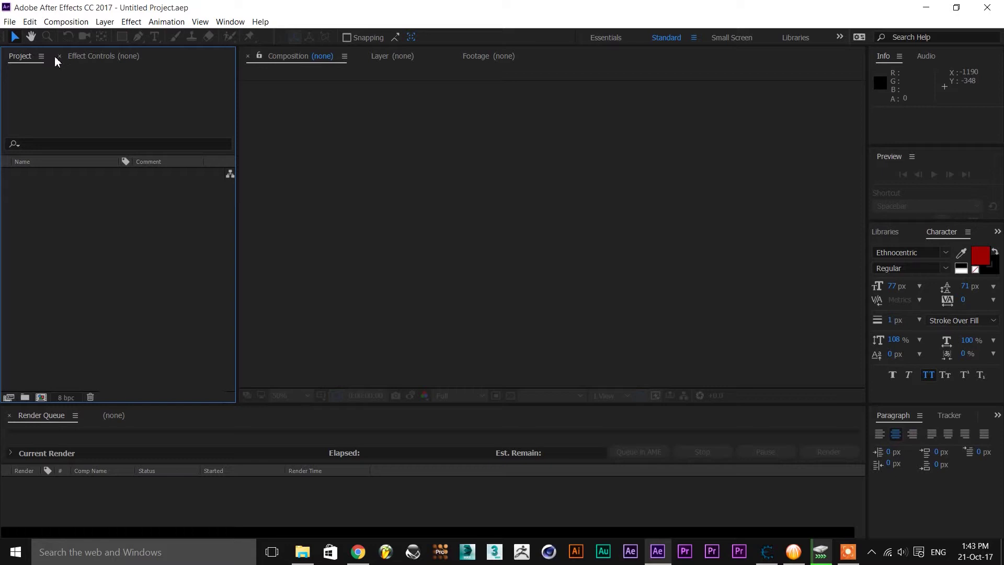
{"action": "left_click", "coordinate": [66, 23]}
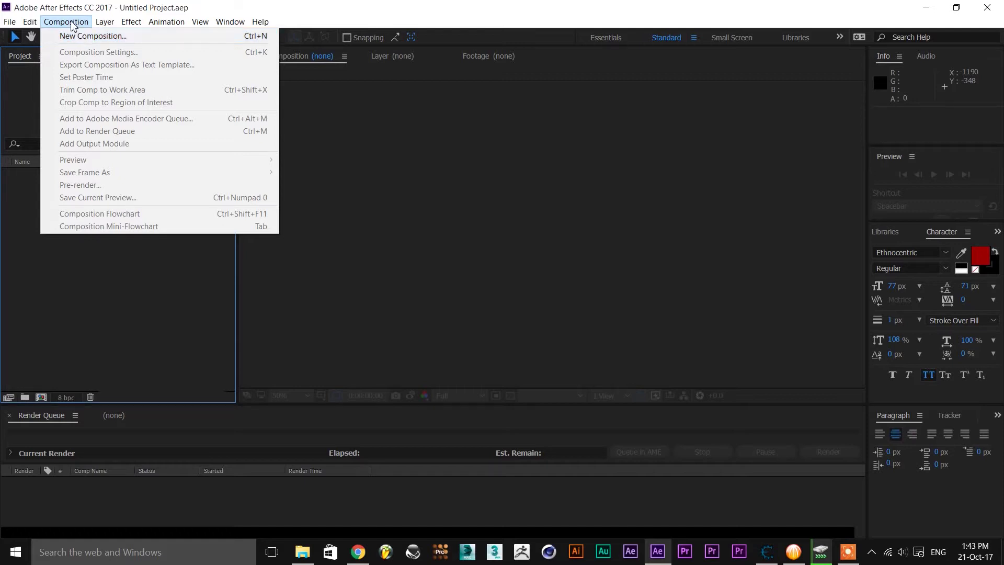
Step: Create Comp 1 from the HDTV 1080 25 preset: 1920×1080, 25 fps, 6 seconds
{"action": "left_click", "coordinate": [103, 37]}
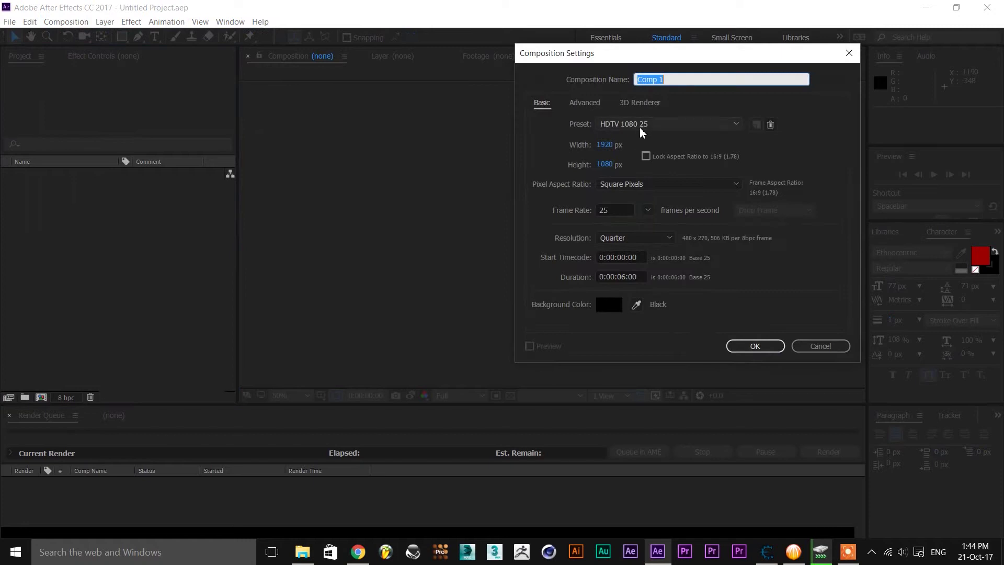
{"action": "left_click", "coordinate": [653, 128]}
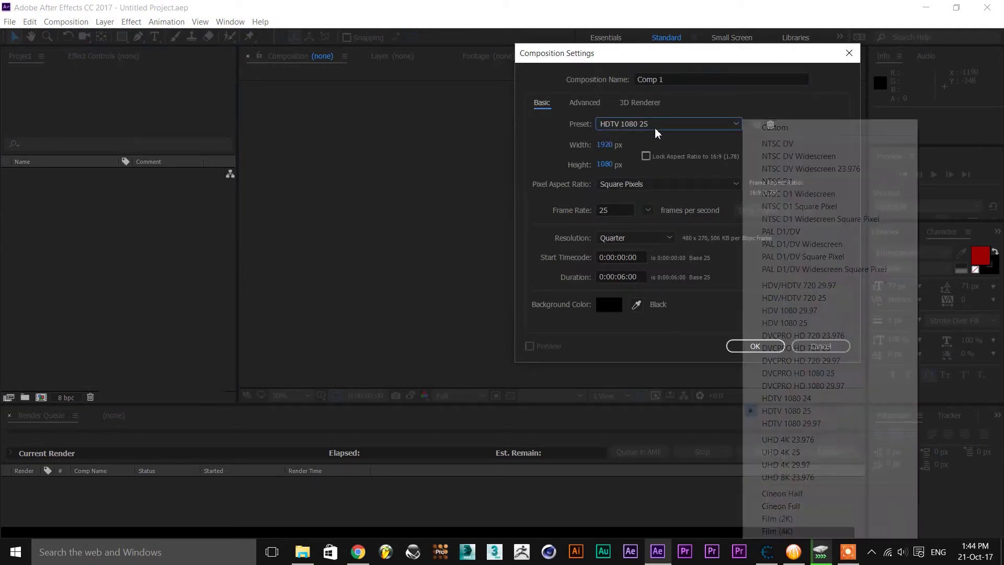
{"action": "left_click", "coordinate": [826, 413]}
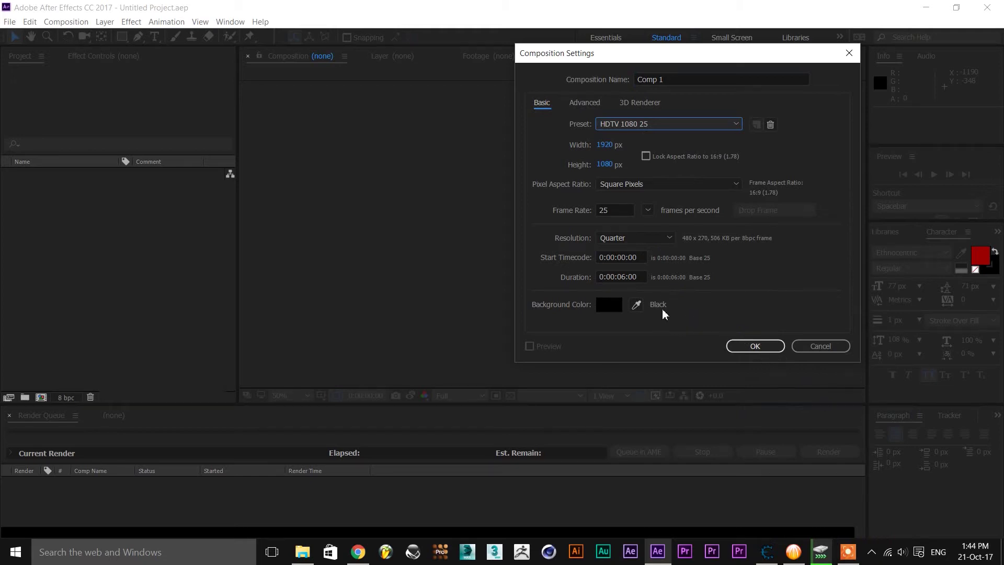
{"action": "left_click", "coordinate": [771, 348]}
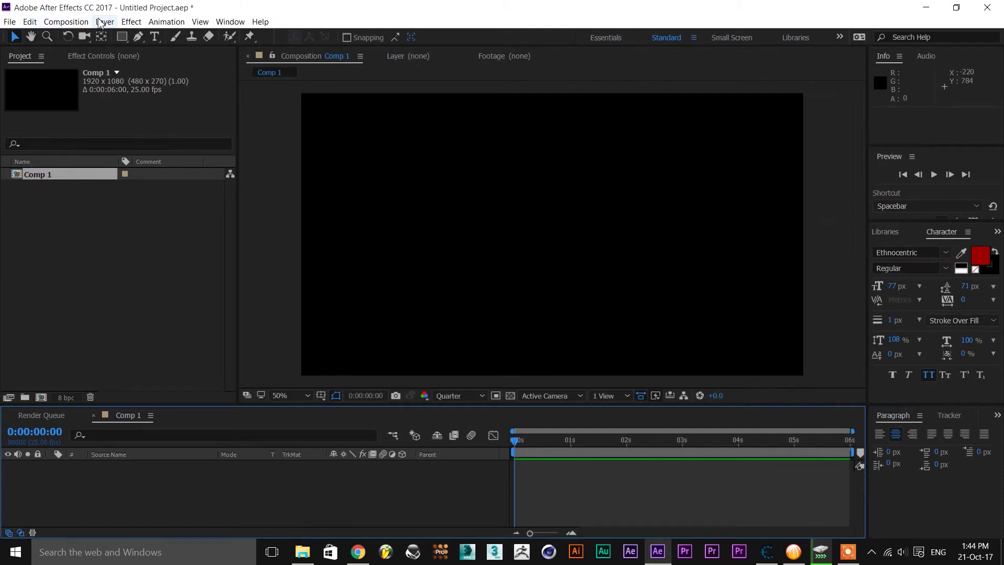
Step: Add a text layer reading '3d' on the canvas
{"action": "left_click", "coordinate": [156, 36]}
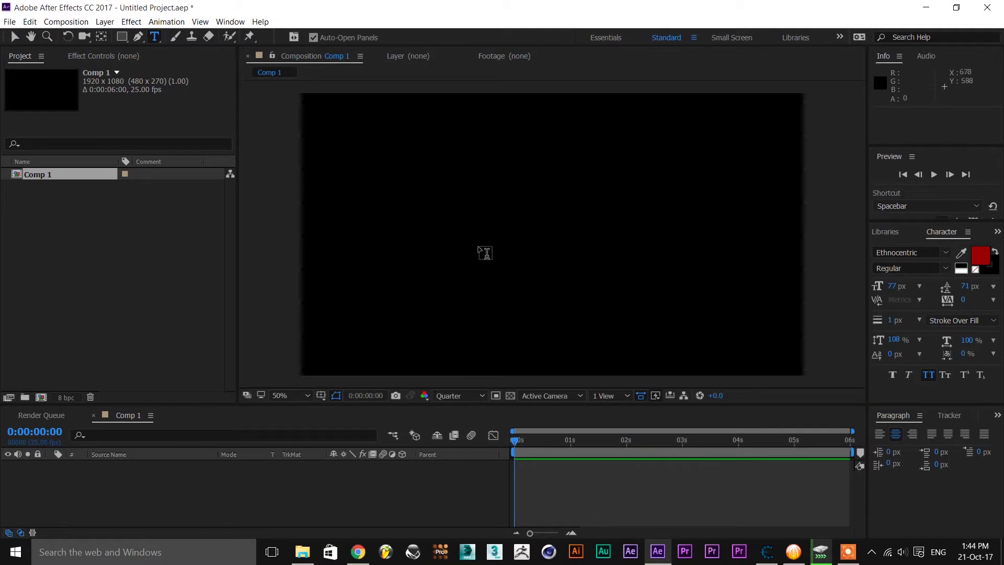
{"action": "left_click", "coordinate": [486, 246]}
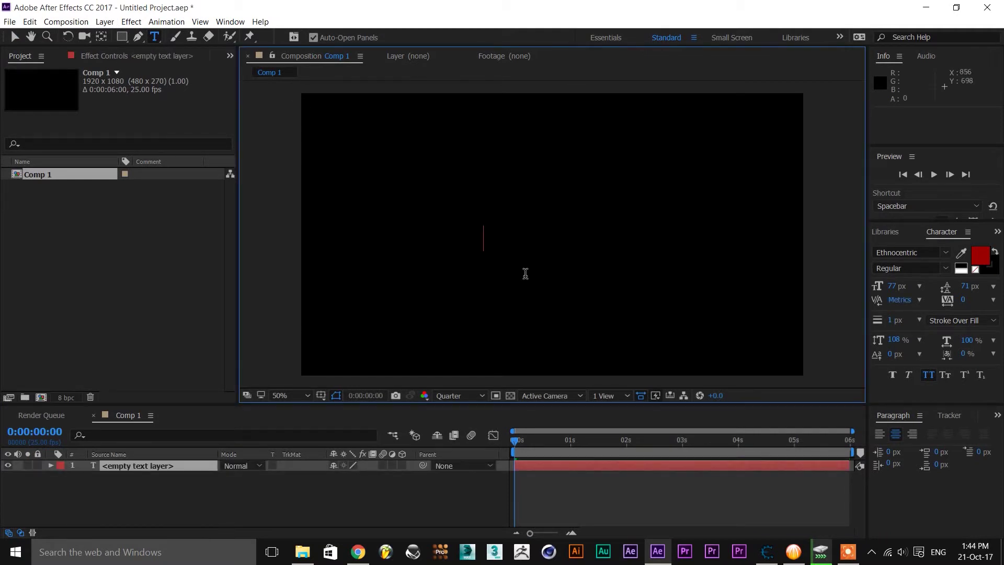
{"action": "type", "text": "3d"}
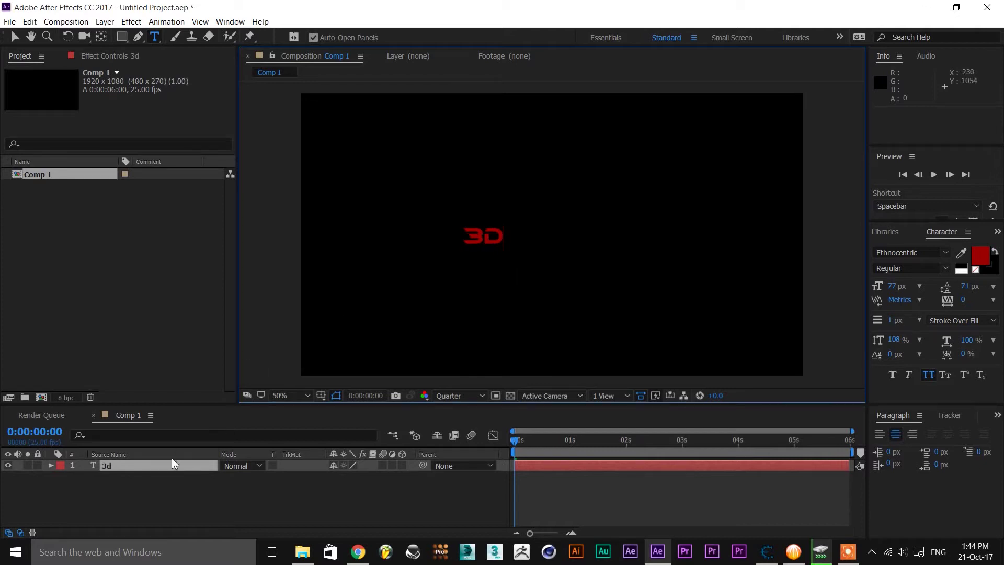
{"action": "left_click", "coordinate": [179, 469]}
Step: Enlarge the 3d text to 535 px and move it to the centre of the frame
{"action": "left_click_drag", "start_coordinate": [892, 286], "coordinate": [995, 294]}
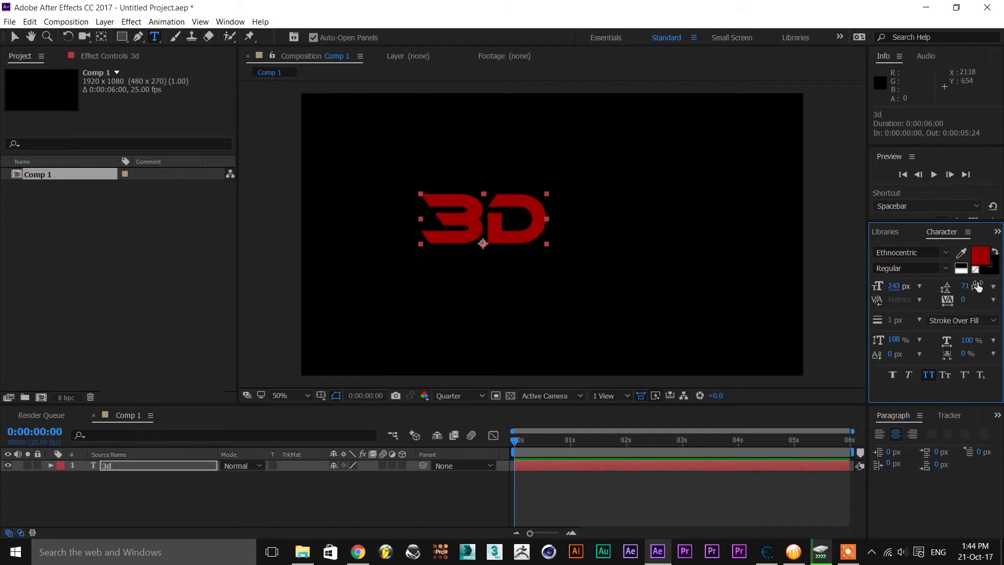
{"action": "left_click_drag", "start_coordinate": [898, 287], "coordinate": [1002, 291]}
{"action": "left_click_drag", "start_coordinate": [891, 290], "coordinate": [778, 244]}
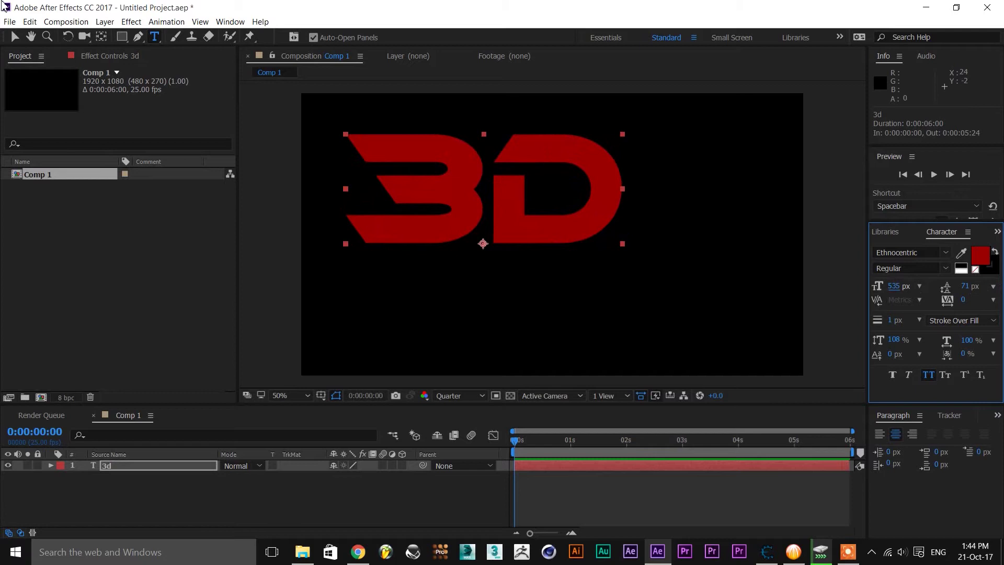
{"action": "left_click", "coordinate": [14, 37]}
{"action": "left_click_drag", "start_coordinate": [536, 233], "coordinate": [612, 283]}
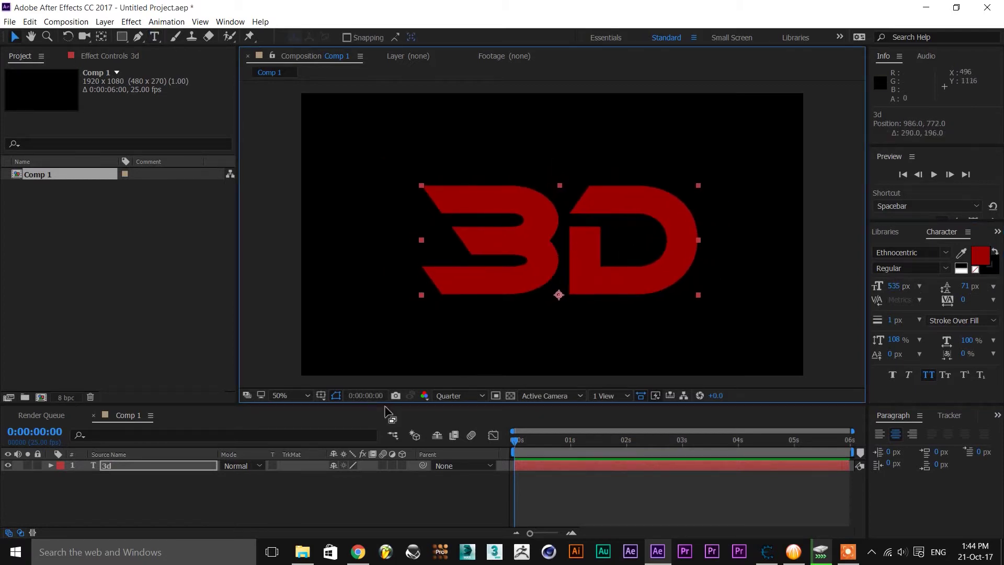
{"action": "left_click", "coordinate": [133, 467]}
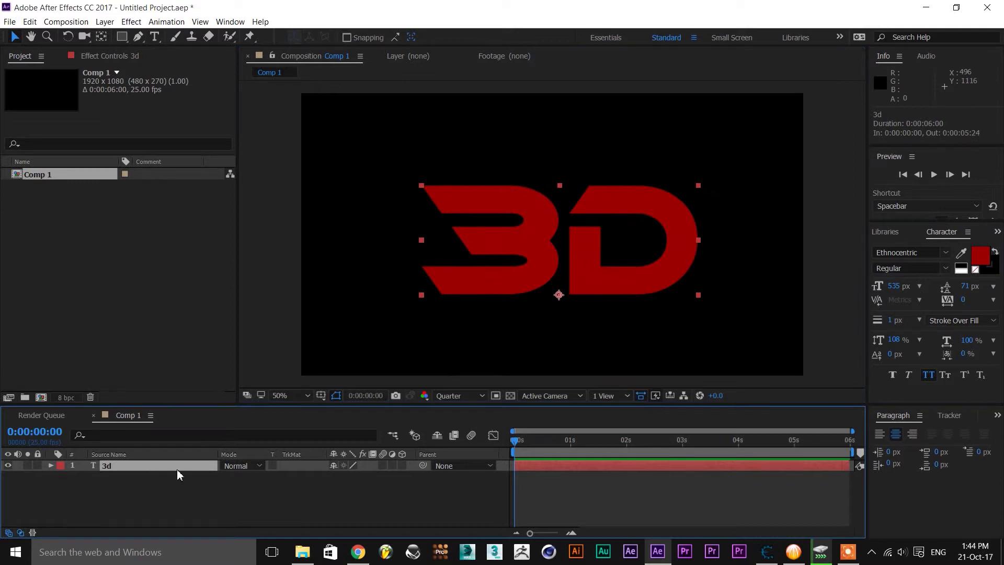
Step: Make the 3d text layer 3D and turn it to a Y orientation of 322°
{"action": "left_click", "coordinate": [402, 466]}
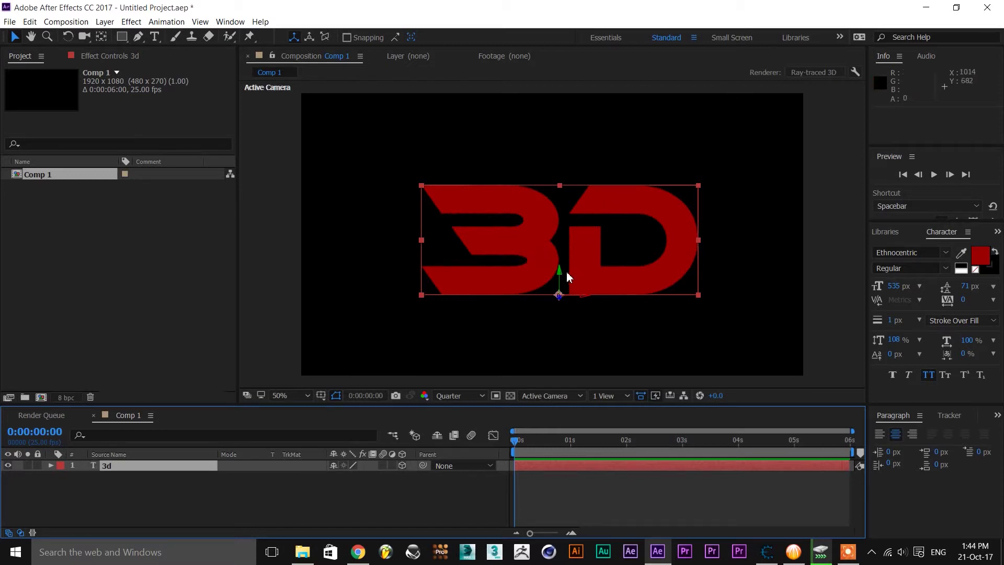
{"action": "left_click", "coordinate": [67, 37]}
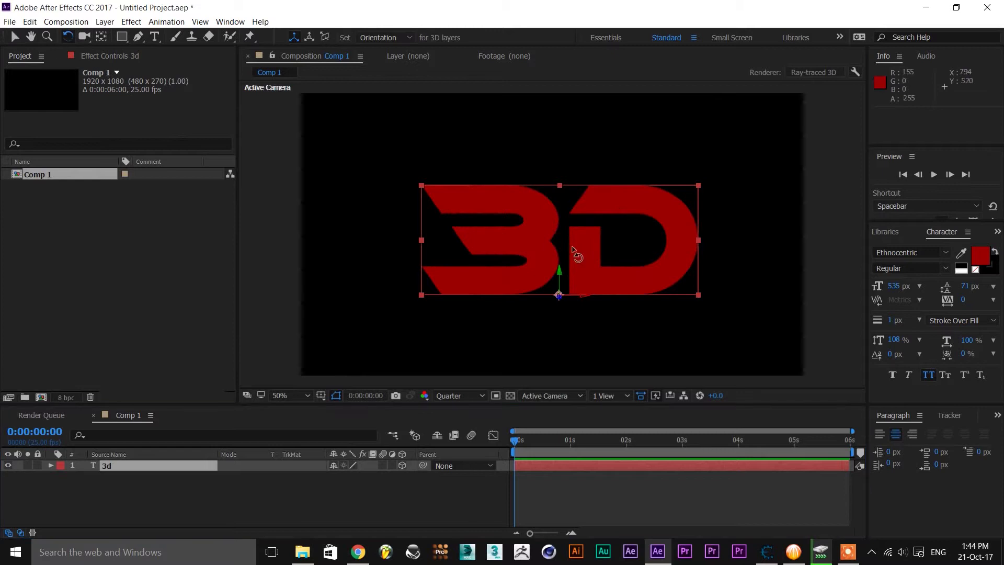
{"action": "mouse_move", "coordinate": [559, 270]}
{"action": "left_mouse_down"}
{"action": "mouse_move", "coordinate": [531, 259]}
{"action": "mouse_move", "coordinate": [570, 249]}
{"action": "mouse_move", "coordinate": [555, 272]}
{"action": "mouse_move", "coordinate": [566, 269]}
{"action": "left_mouse_up"}
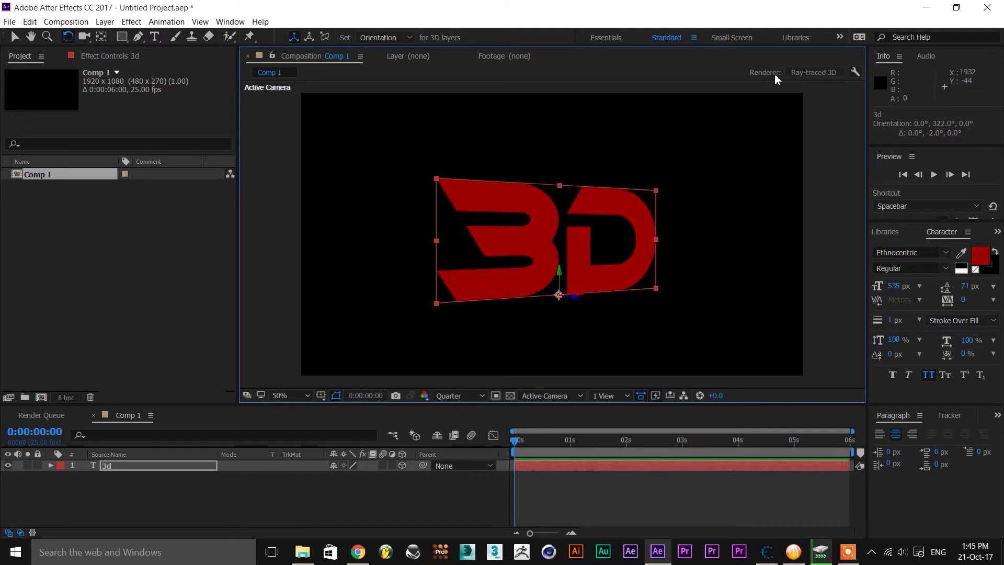
{"action": "left_click", "coordinate": [807, 78]}
{"action": "mouse_move", "coordinate": [792, 58]}
{"action": "left_mouse_down"}
{"action": "mouse_move", "coordinate": [907, 186]}
{"action": "mouse_move", "coordinate": [911, 207]}
{"action": "left_mouse_up"}
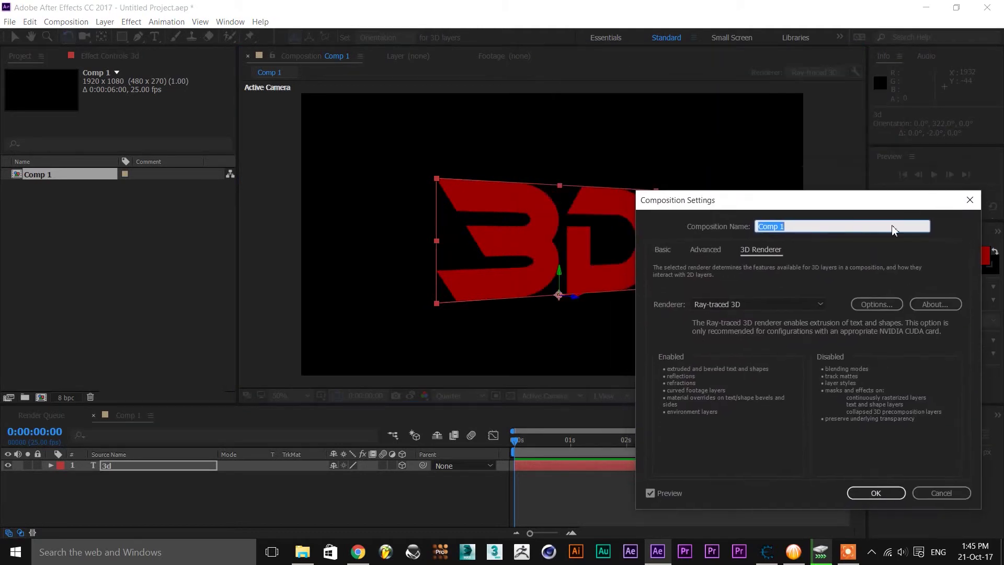
{"action": "left_click", "coordinate": [756, 304]}
{"action": "left_click", "coordinate": [725, 320]}
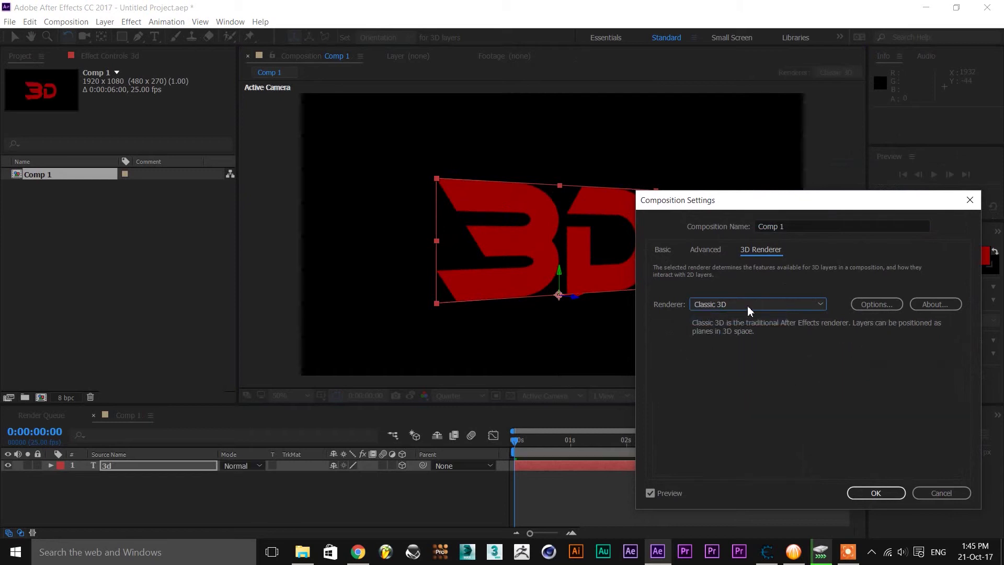
{"action": "left_click", "coordinate": [743, 306]}
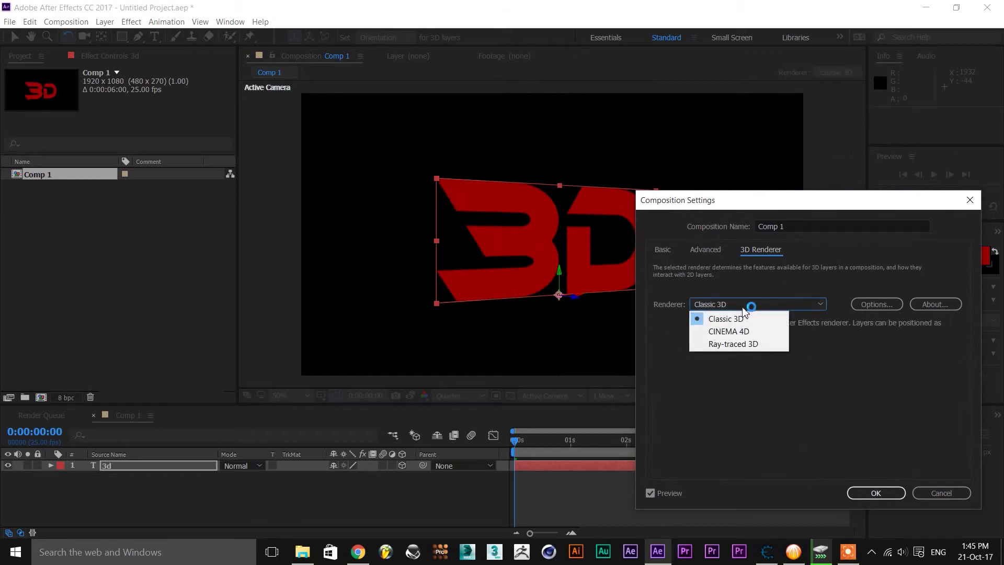
{"action": "left_click", "coordinate": [743, 343]}
{"action": "left_click", "coordinate": [880, 493]}
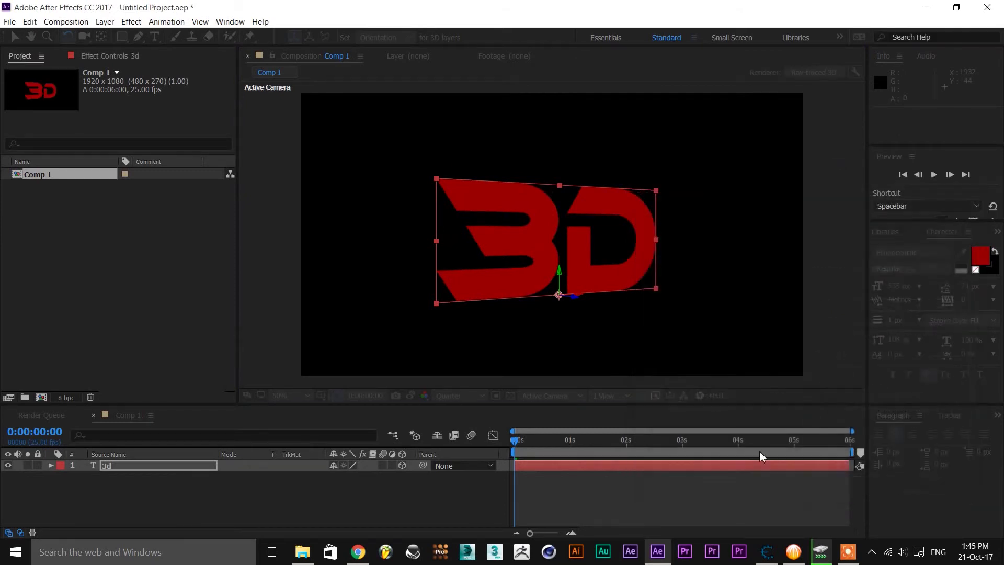
{"action": "left_click", "coordinate": [116, 464]}
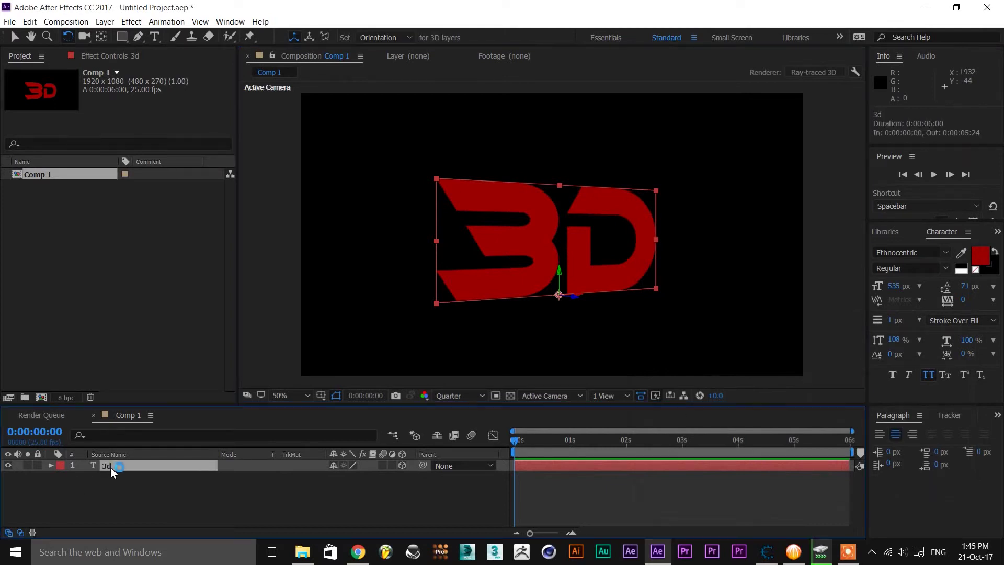
Step: Set the 3d text's Extrusion Depth to 109 and rotate it to check the letters' thickness
{"action": "left_click", "coordinate": [51, 466]}
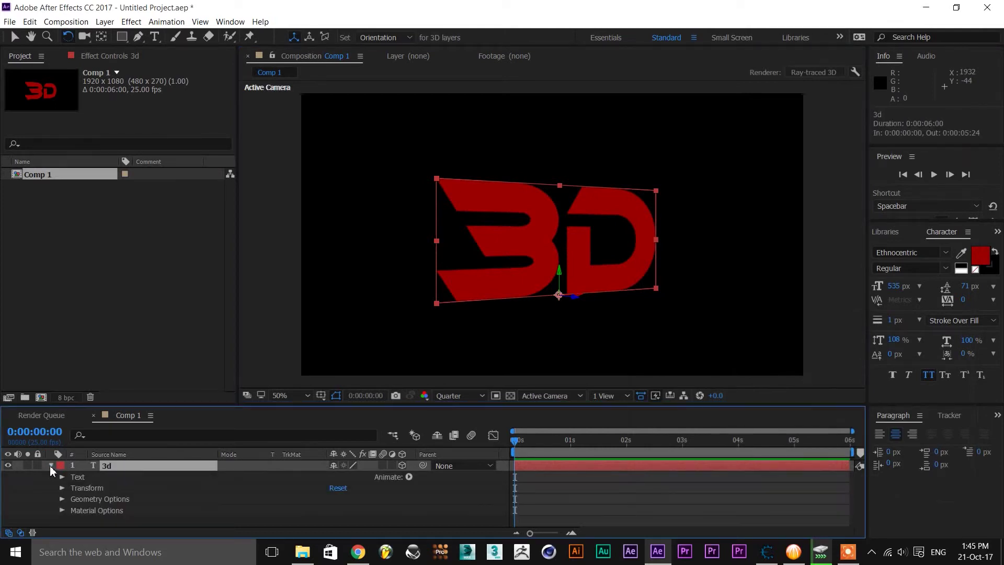
{"action": "left_click", "coordinate": [63, 499]}
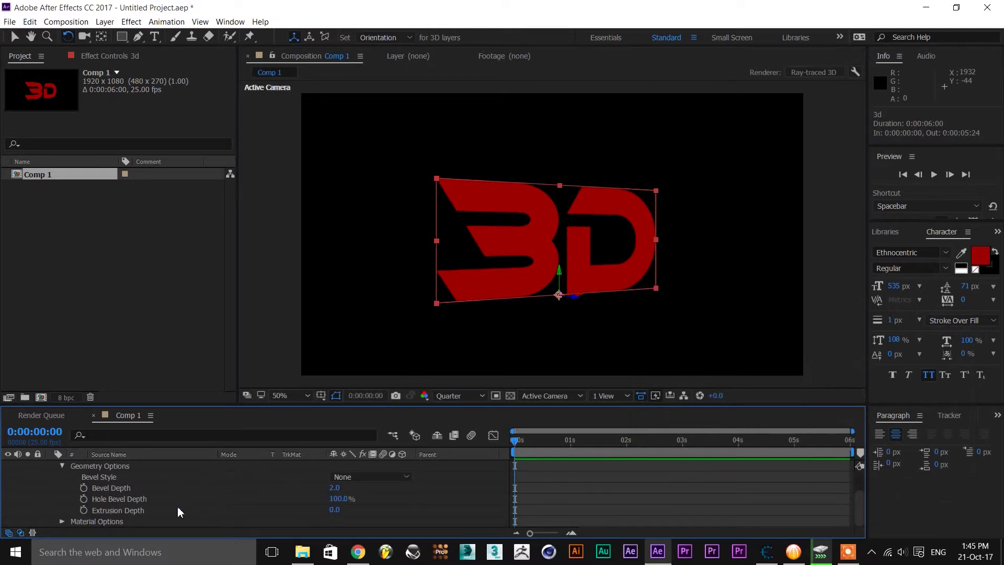
{"action": "left_click_drag", "start_coordinate": [334, 510], "coordinate": [407, 508]}
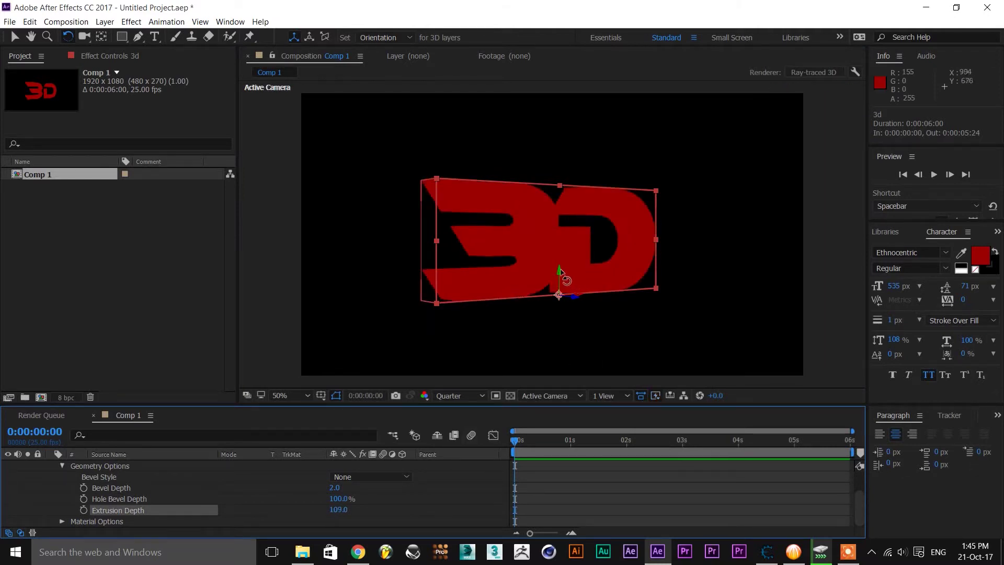
{"action": "mouse_move", "coordinate": [561, 272]}
{"action": "left_mouse_down"}
{"action": "mouse_move", "coordinate": [565, 283]}
{"action": "mouse_move", "coordinate": [549, 280]}
{"action": "mouse_move", "coordinate": [565, 273]}
{"action": "mouse_move", "coordinate": [555, 276]}
{"action": "left_mouse_up"}
{"action": "scroll", "coordinate": [93, 494], "scroll_direction": "up", "scroll_amount": 3}
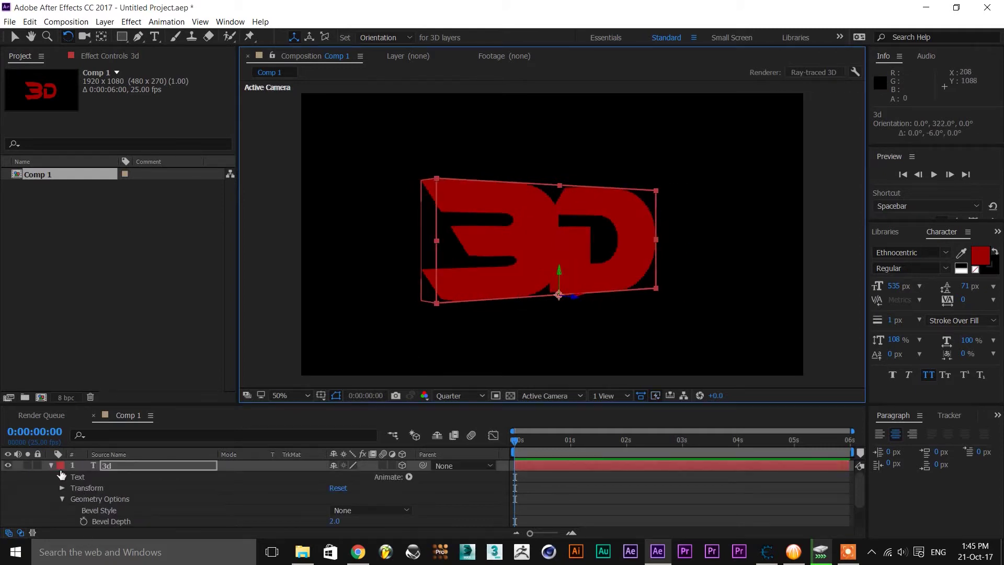
Step: Create Light 1, a new light with a white colour
{"action": "left_click", "coordinate": [51, 465]}
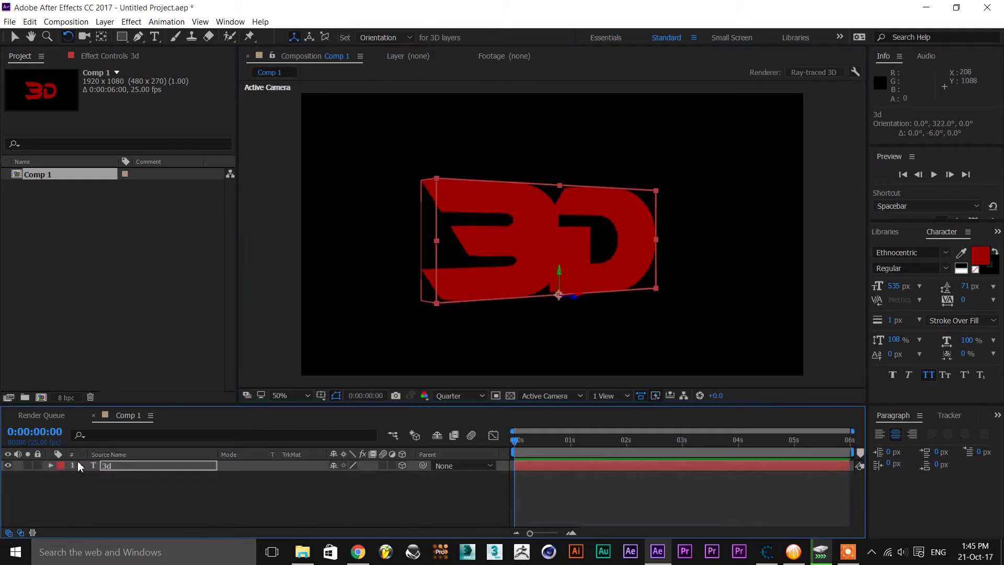
{"action": "left_click", "coordinate": [104, 21]}
{"action": "mouse_move", "coordinate": [120, 36]}
{"action": "left_click", "coordinate": [350, 62]}
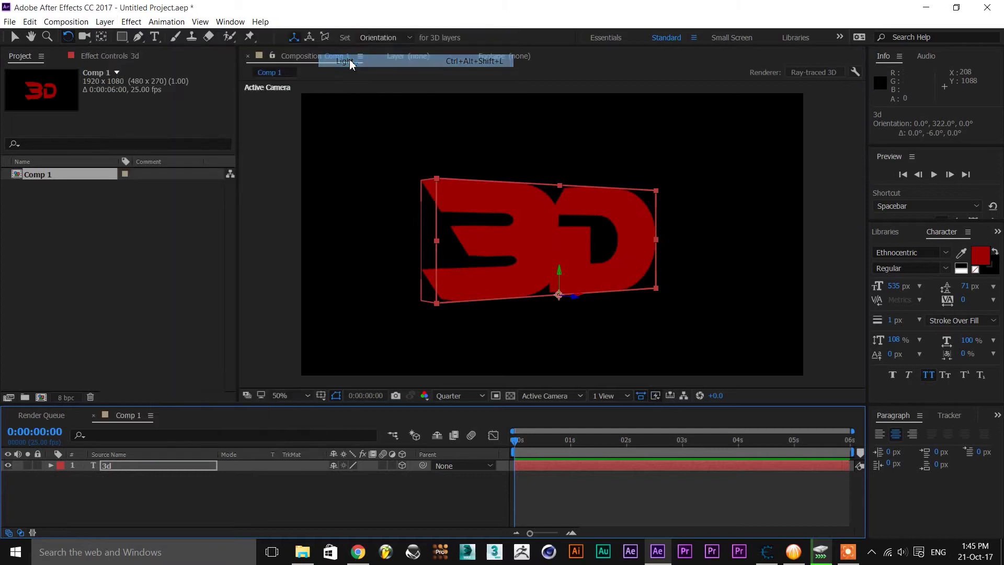
{"action": "left_click", "coordinate": [805, 200]}
{"action": "left_click_drag", "start_coordinate": [706, 410], "coordinate": [645, 366]}
{"action": "left_click", "coordinate": [934, 368]}
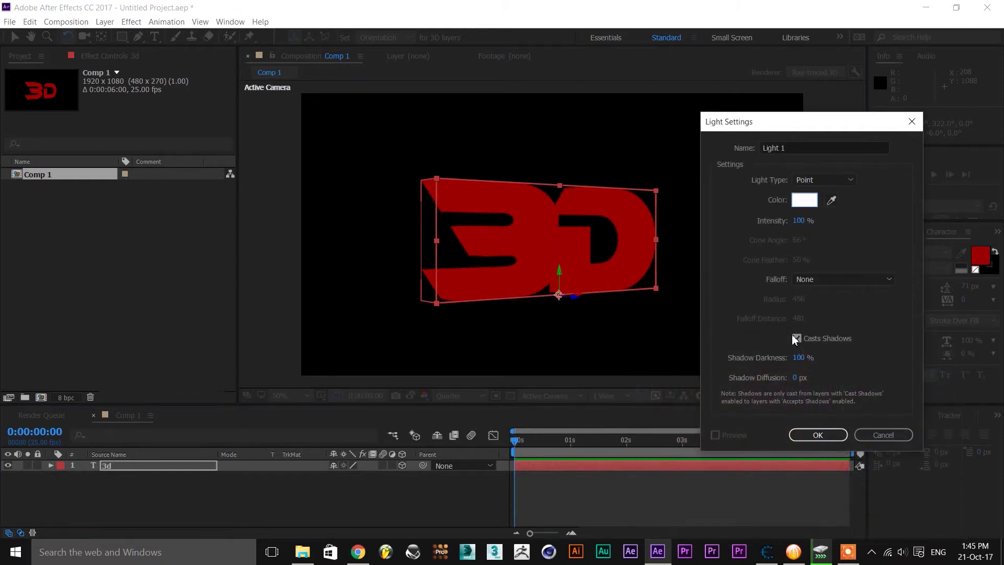
{"action": "left_click", "coordinate": [819, 435]}
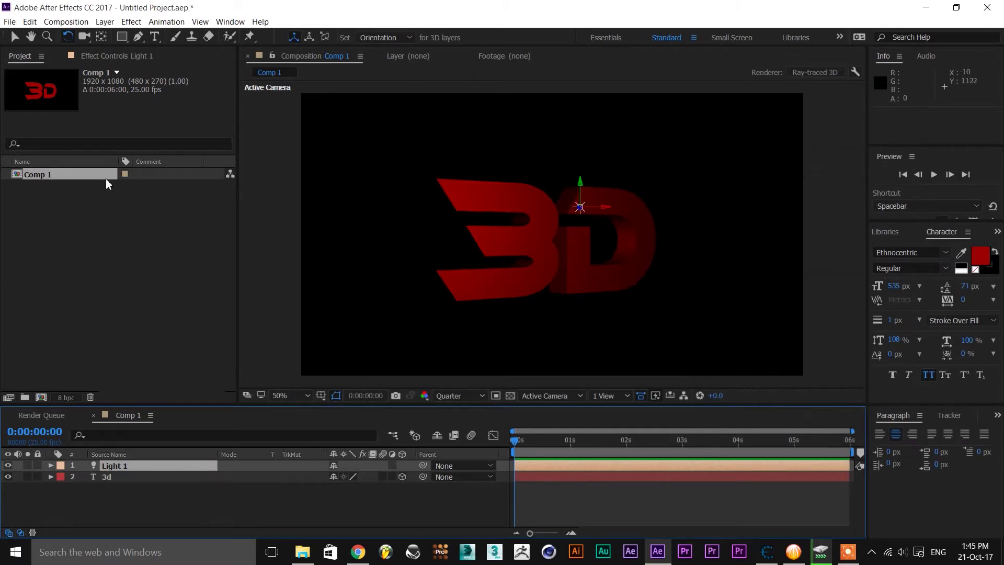
Step: Move Light 1 in front of the text to 976.8, 512.8, -2116.2
{"action": "left_click", "coordinate": [11, 40]}
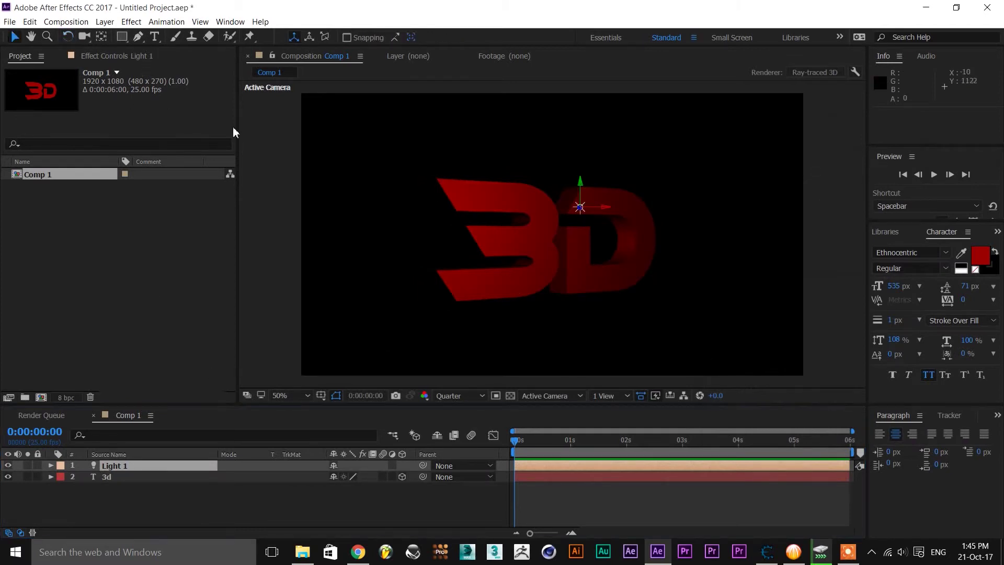
{"action": "left_click_drag", "start_coordinate": [594, 210], "coordinate": [726, 164]}
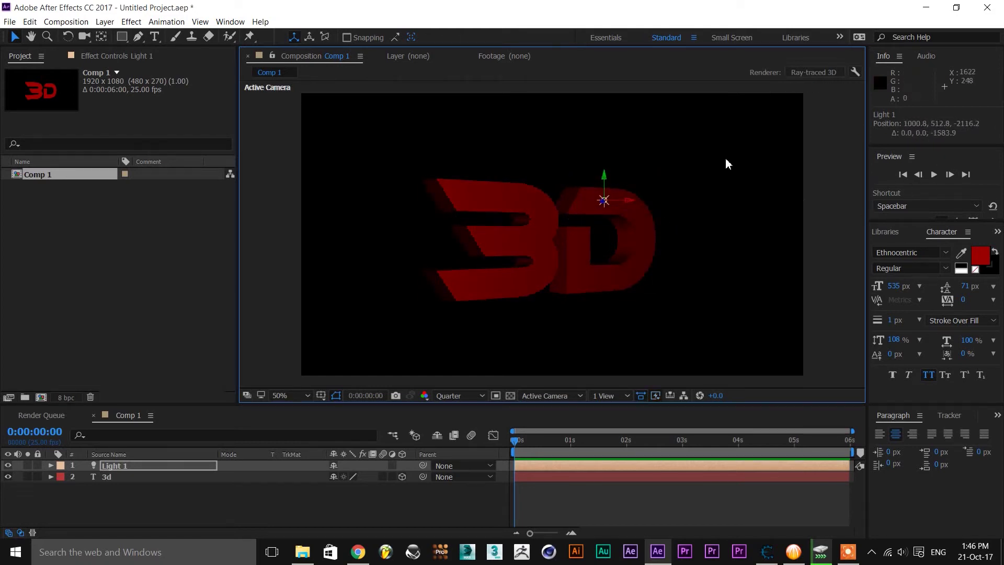
{"action": "left_click_drag", "start_coordinate": [610, 201], "coordinate": [575, 209]}
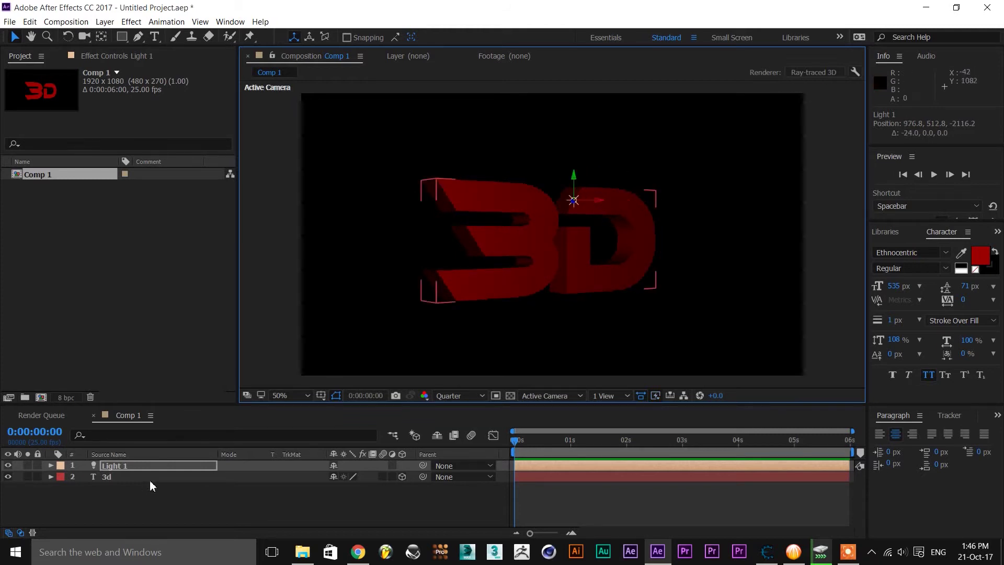
{"action": "left_click", "coordinate": [113, 465]}
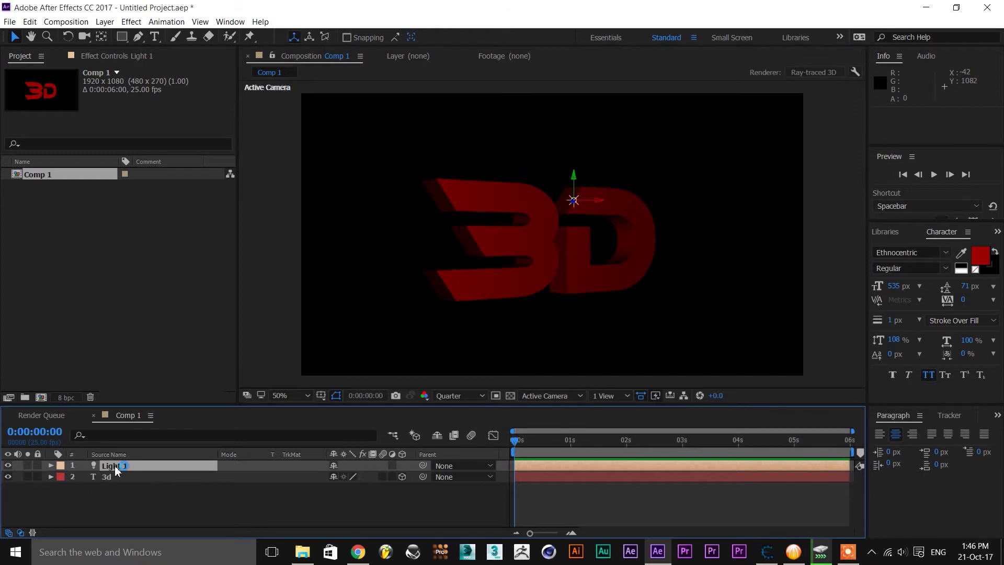
Step: Duplicate Light 1 into Light 2 and slide it to the right
{"action": "left_click", "coordinate": [30, 22]}
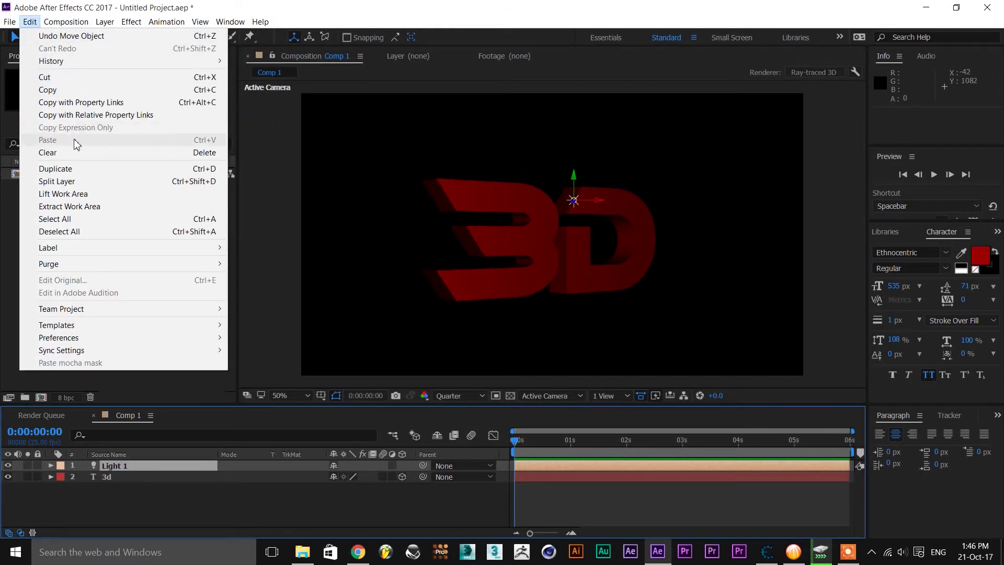
{"action": "left_click", "coordinate": [67, 170]}
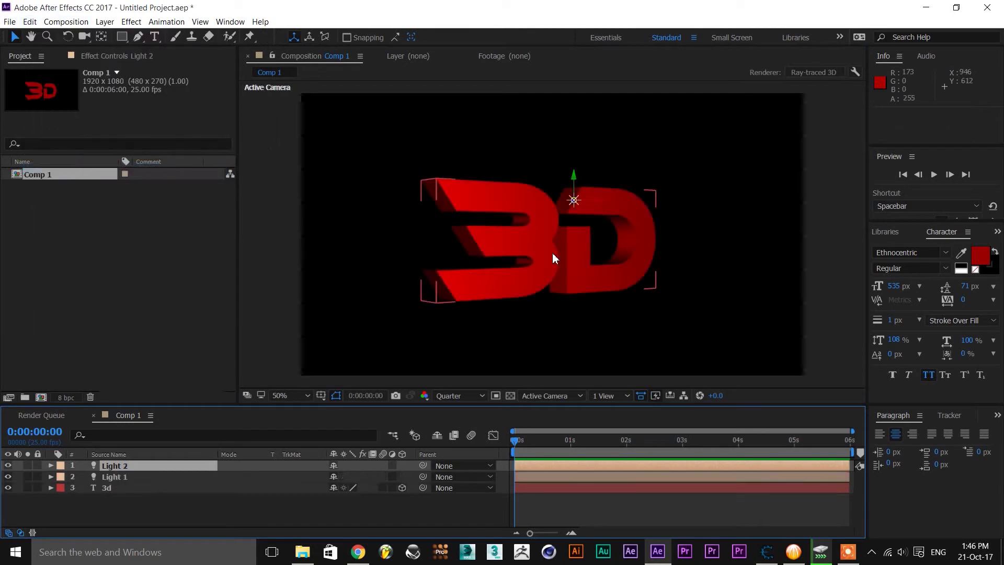
{"action": "left_click_drag", "start_coordinate": [593, 197], "coordinate": [166, 303]}
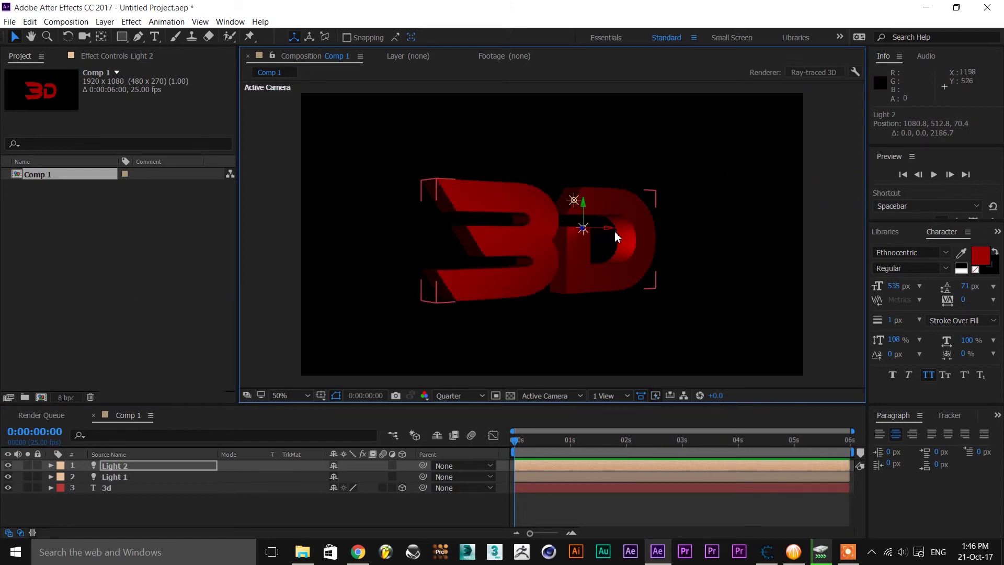
Step: Nudge the 3d text to 1053.1, 740.8, 0.0 and set the preview resolution to Full
{"action": "left_click_drag", "start_coordinate": [610, 231], "coordinate": [554, 271]}
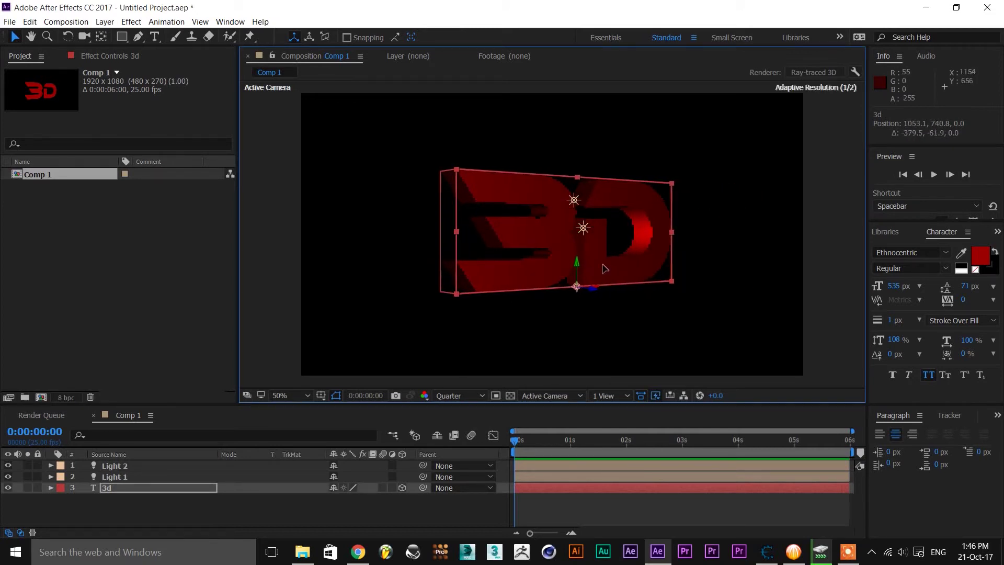
{"action": "left_click", "coordinate": [475, 397]}
{"action": "left_click", "coordinate": [478, 424]}
{"action": "scroll", "coordinate": [607, 257], "scroll_direction": "up", "scroll_amount": 2}
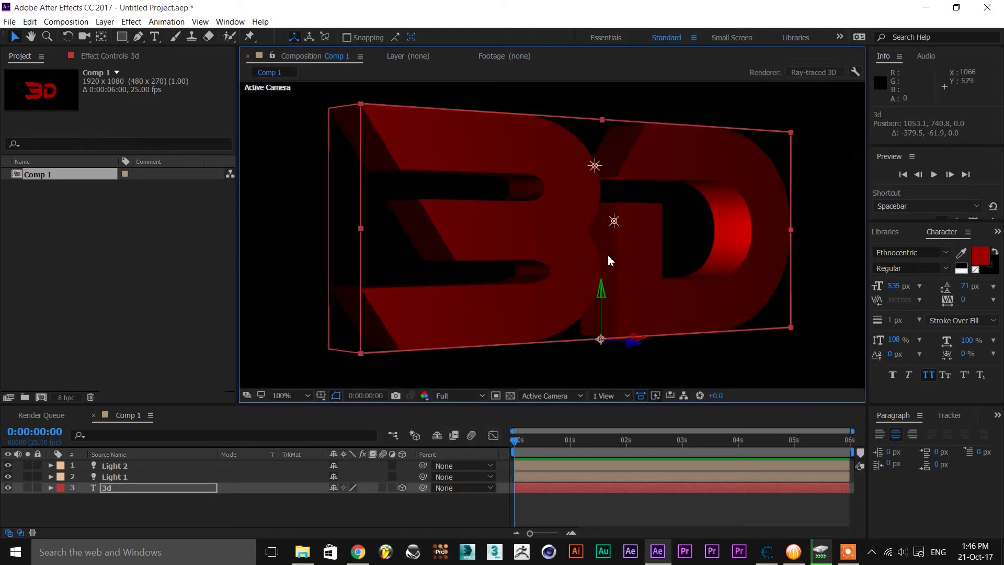
{"action": "scroll", "coordinate": [605, 259], "scroll_direction": "down", "scroll_amount": 2}
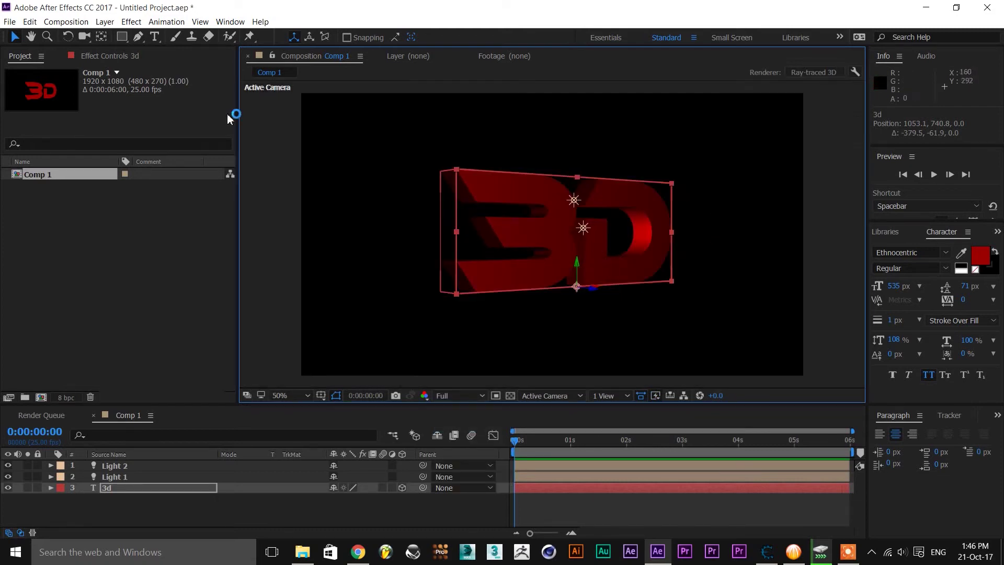
Step: Add Camera 1 using the 50mm camera preset
{"action": "left_click", "coordinate": [104, 22]}
{"action": "mouse_move", "coordinate": [117, 35]}
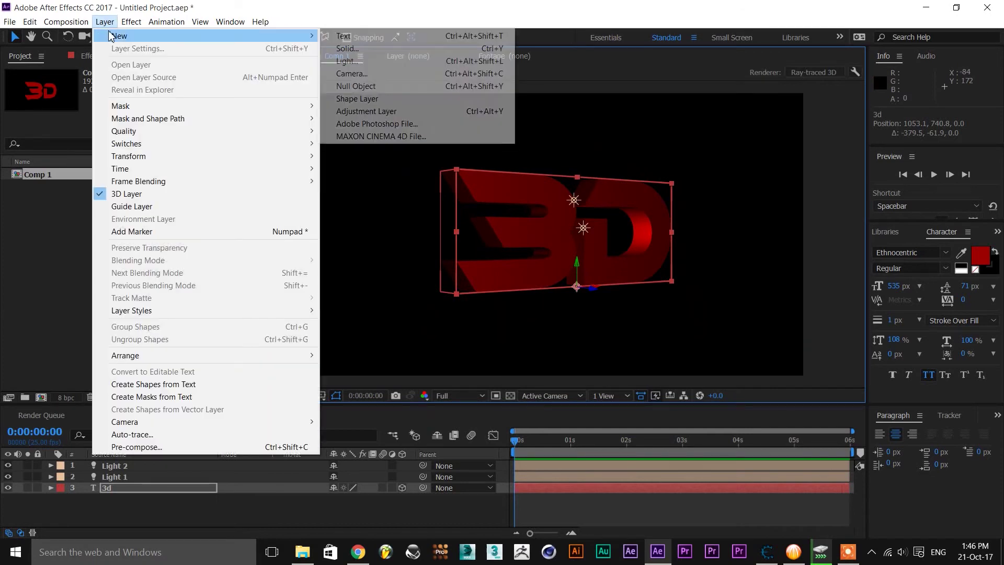
{"action": "left_click", "coordinate": [374, 77]}
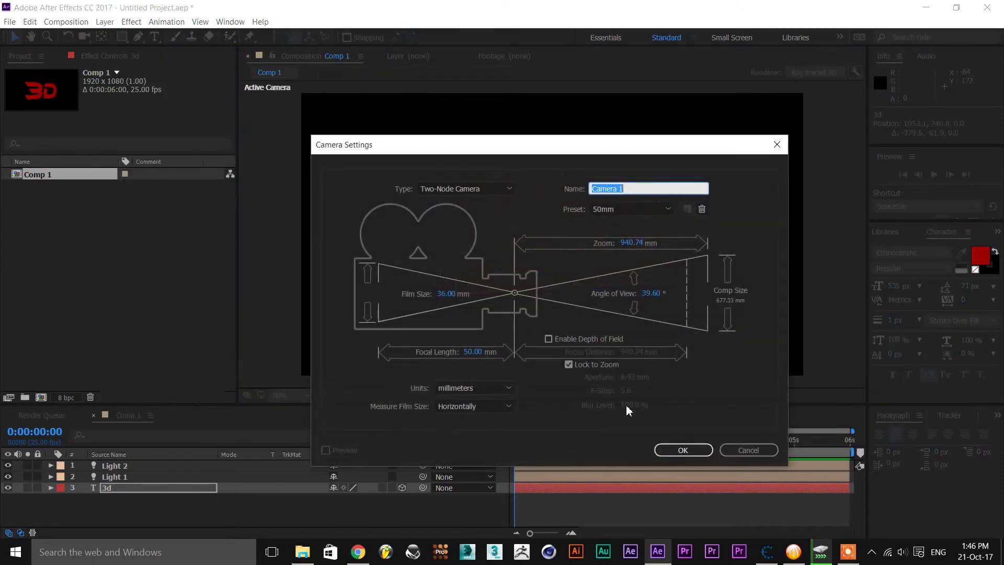
{"action": "left_click", "coordinate": [680, 449]}
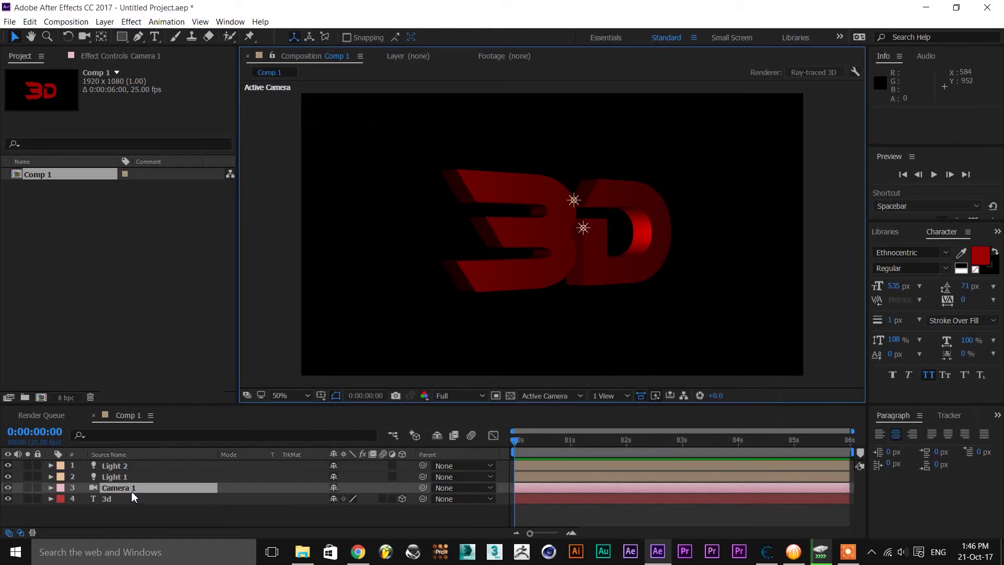
Step: Orbit Camera 1 around the text, then dolly it in to about 843.4, 586.7, -2671.7
{"action": "left_click", "coordinate": [86, 40]}
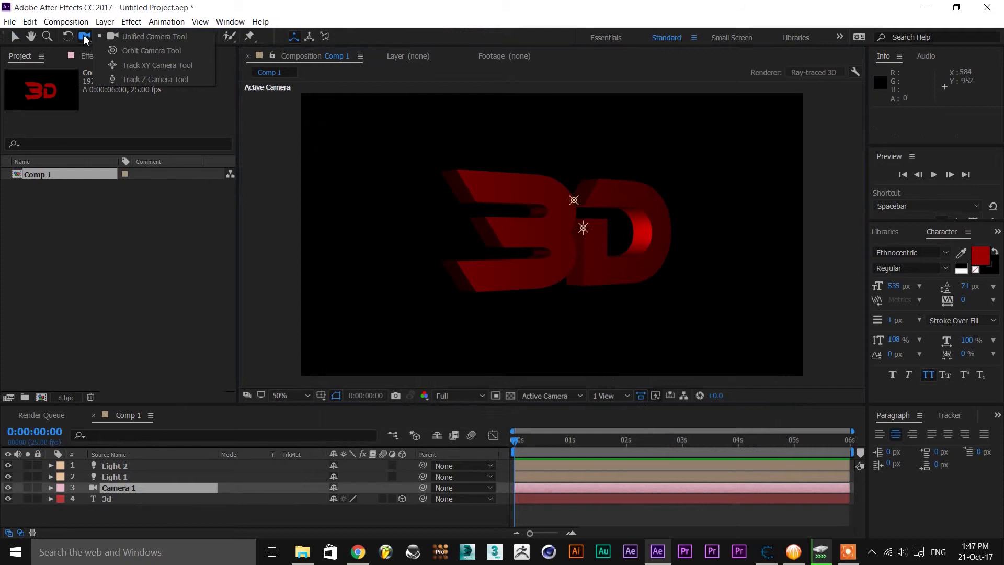
{"action": "left_click_drag", "start_coordinate": [586, 273], "coordinate": [547, 278]}
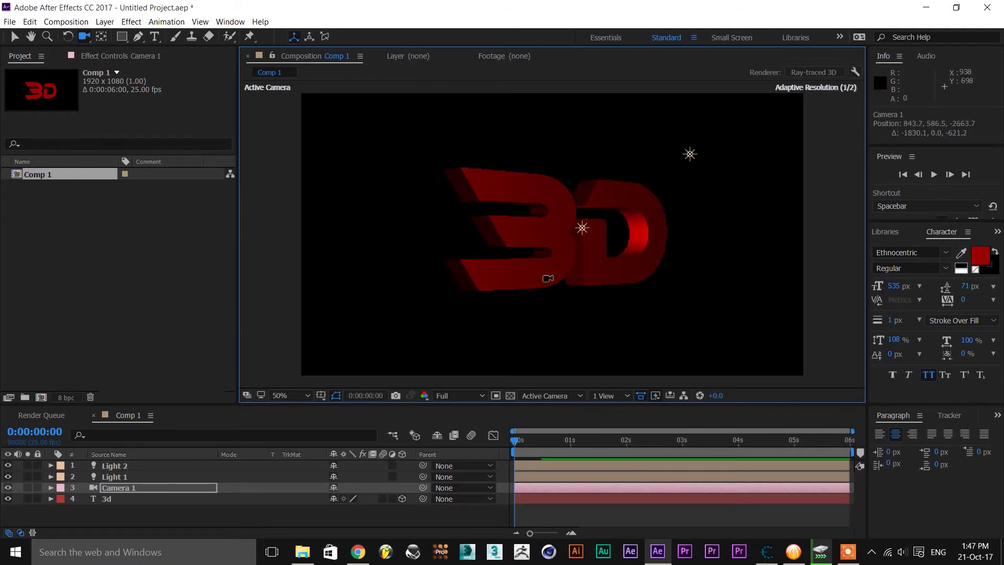
{"action": "left_click", "coordinate": [124, 494]}
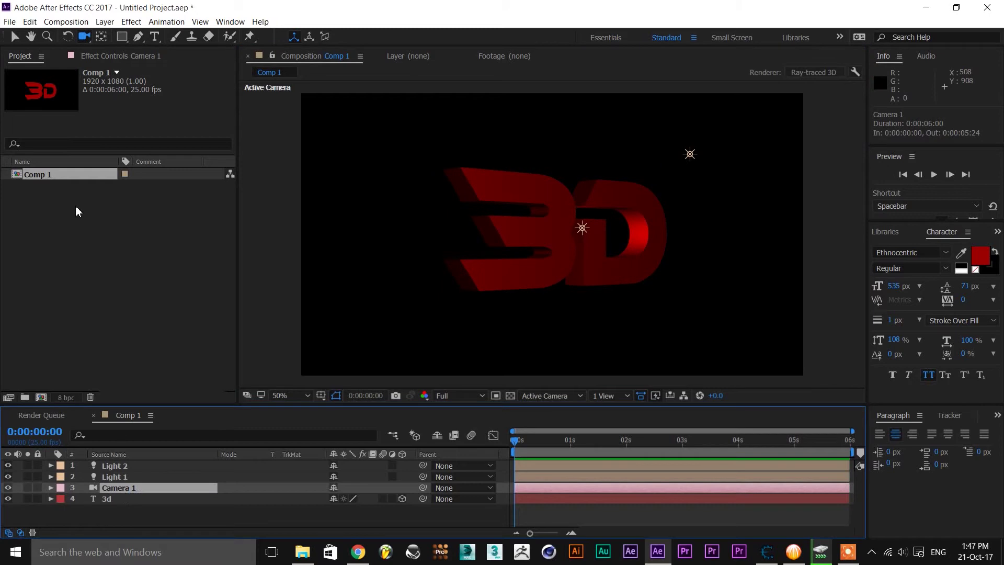
{"action": "left_click", "coordinate": [83, 38]}
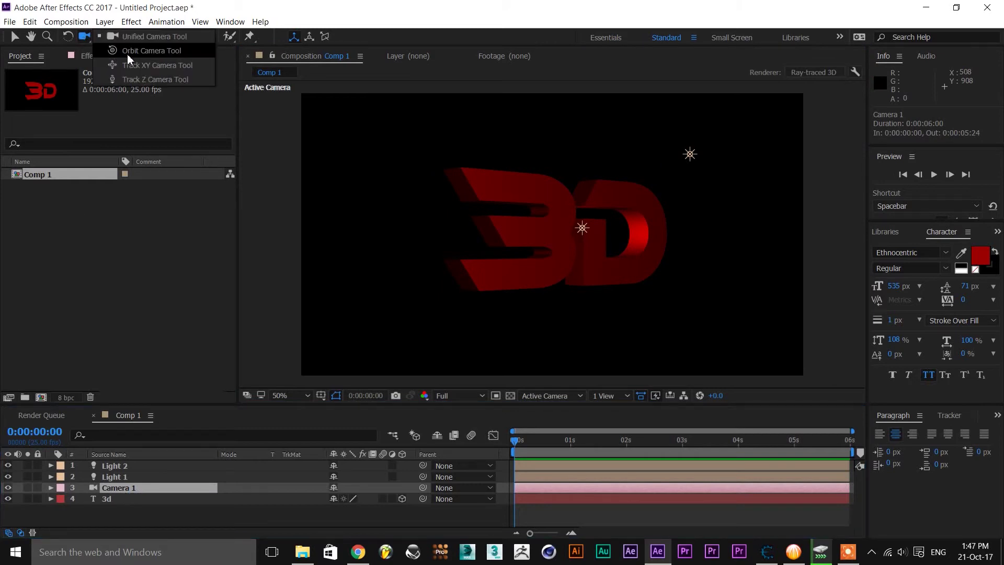
{"action": "left_click", "coordinate": [146, 78]}
{"action": "mouse_move", "coordinate": [631, 290]}
{"action": "left_mouse_down"}
{"action": "mouse_move", "coordinate": [645, 130]}
{"action": "mouse_move", "coordinate": [636, 299]}
{"action": "mouse_move", "coordinate": [634, 287]}
{"action": "left_mouse_up"}
Step: Set starting keyframes on the 3d layer's Orientation and X, Y, Z Rotation
{"action": "left_click", "coordinate": [164, 499]}
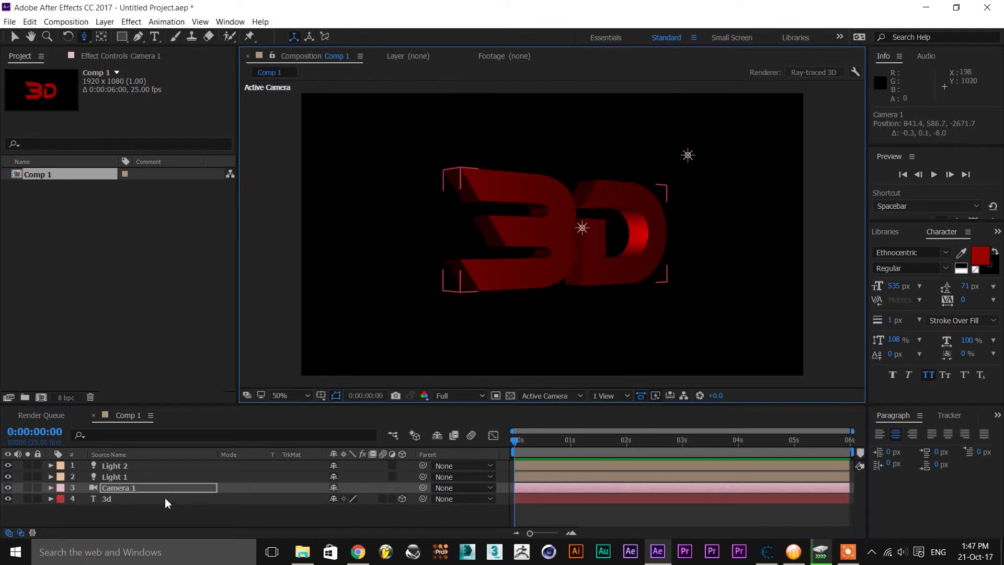
{"action": "left_click", "coordinate": [110, 500]}
{"action": "left_click", "coordinate": [51, 498]}
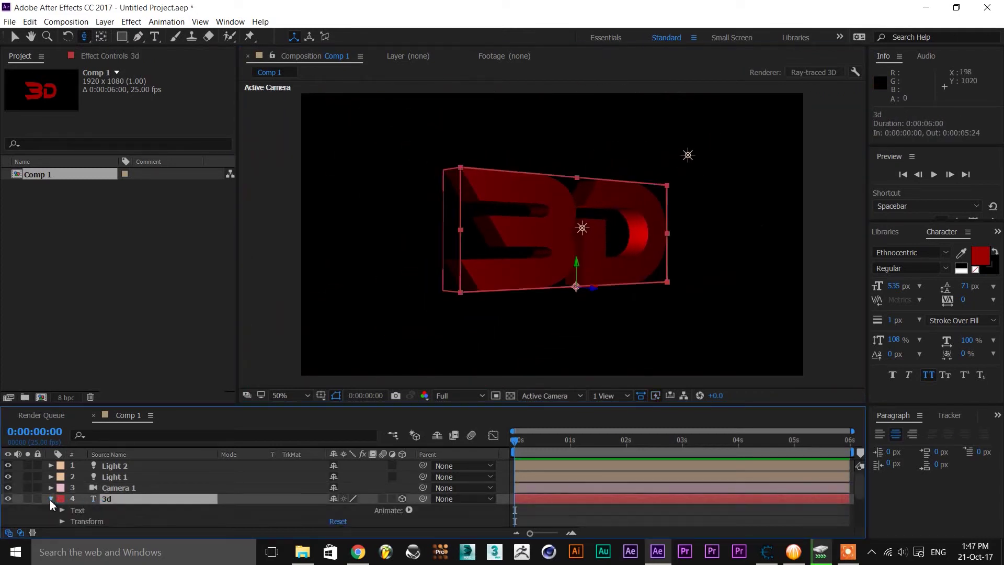
{"action": "scroll", "coordinate": [54, 502], "scroll_direction": "down", "scroll_amount": 2}
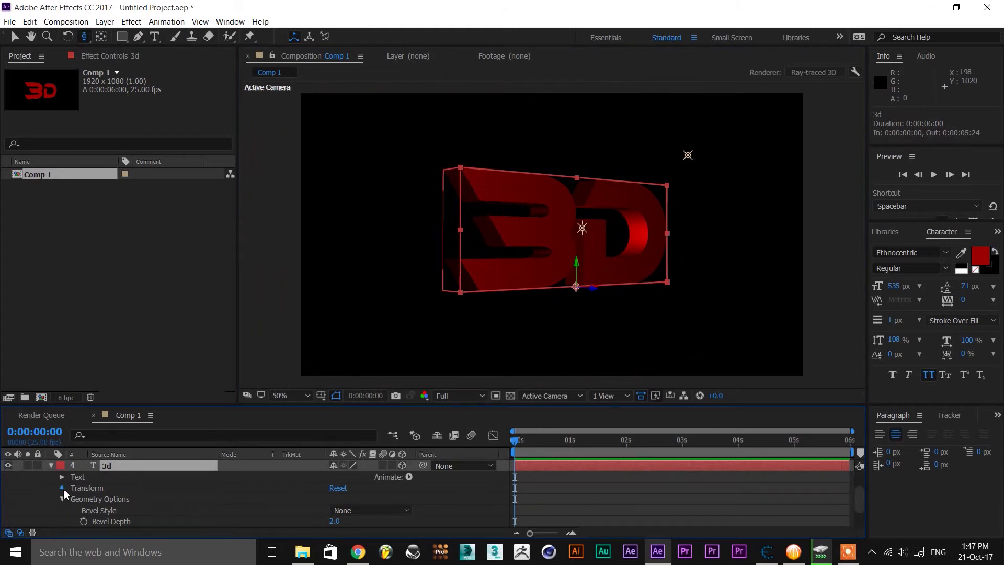
{"action": "left_click", "coordinate": [62, 487]}
{"action": "scroll", "coordinate": [99, 507], "scroll_direction": "down", "scroll_amount": 3}
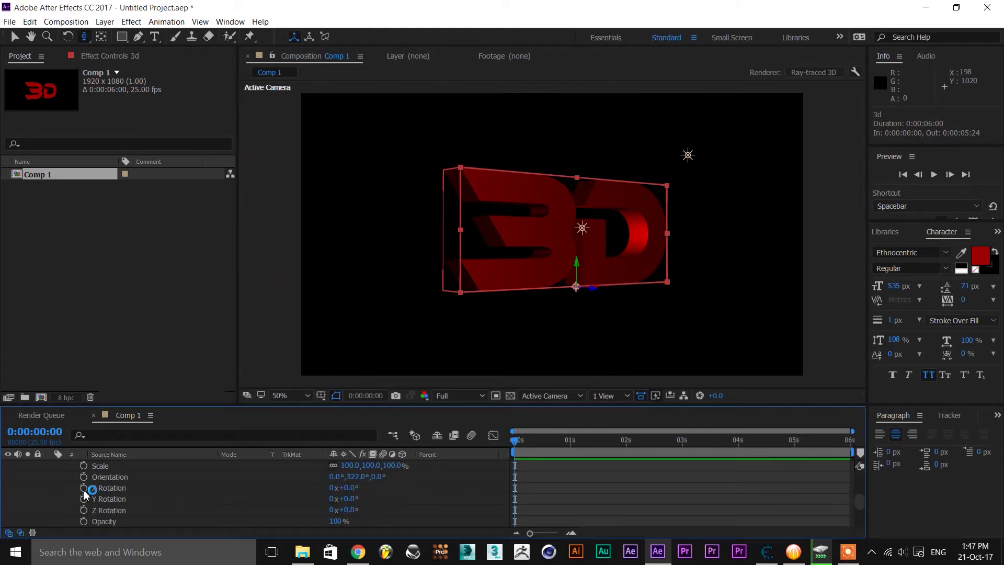
{"action": "left_click", "coordinate": [83, 488]}
{"action": "left_click", "coordinate": [84, 498]}
{"action": "left_click", "coordinate": [83, 510]}
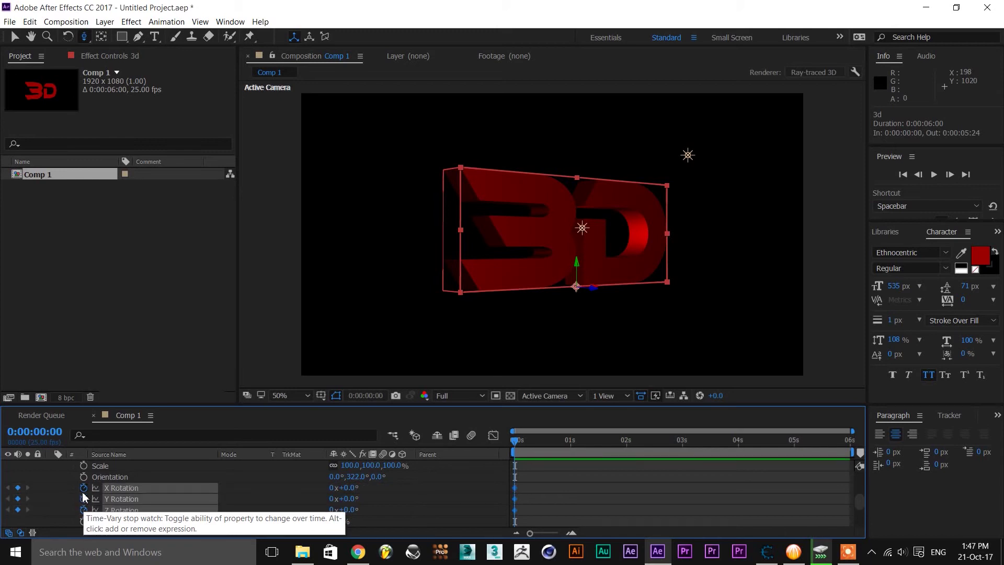
{"action": "left_click", "coordinate": [83, 476]}
{"action": "scroll", "coordinate": [126, 505], "scroll_direction": "up", "scroll_amount": 2}
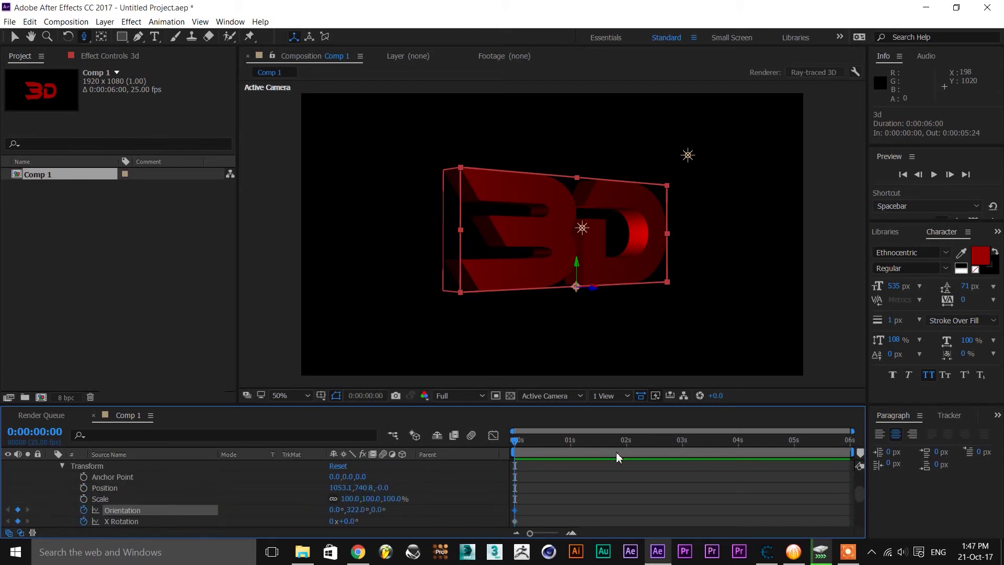
Step: At 0:00:05:24, rotate the text to Orientation Y 50° for the end keyframe
{"action": "left_click_drag", "start_coordinate": [672, 444], "coordinate": [850, 442]}
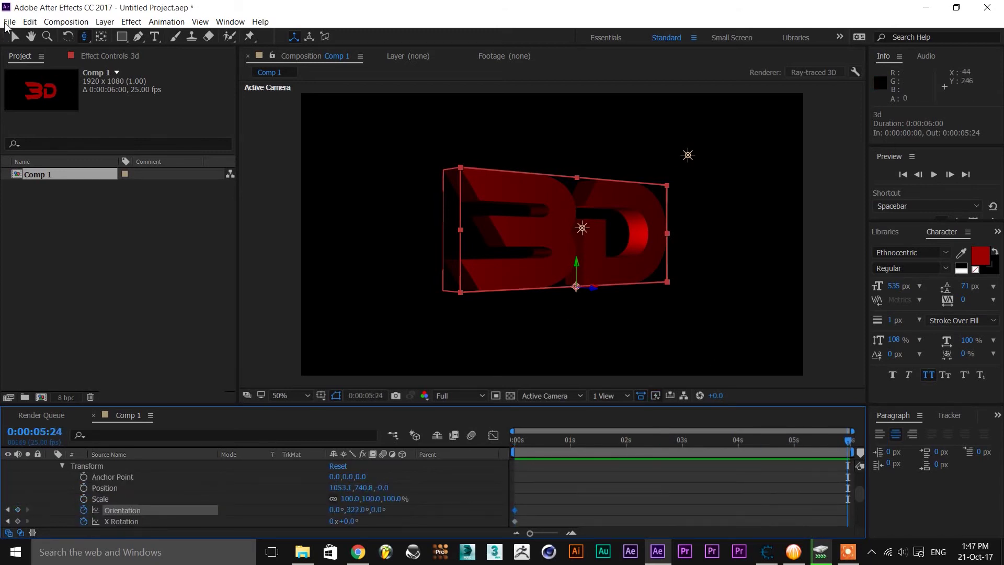
{"action": "left_click", "coordinate": [68, 38]}
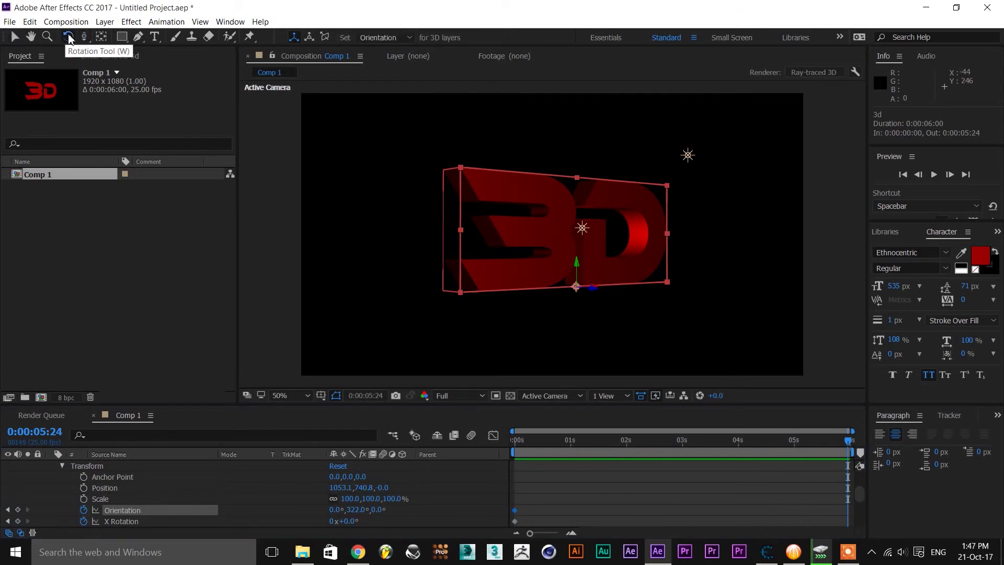
{"action": "left_click_drag", "start_coordinate": [827, 449], "coordinate": [858, 442]}
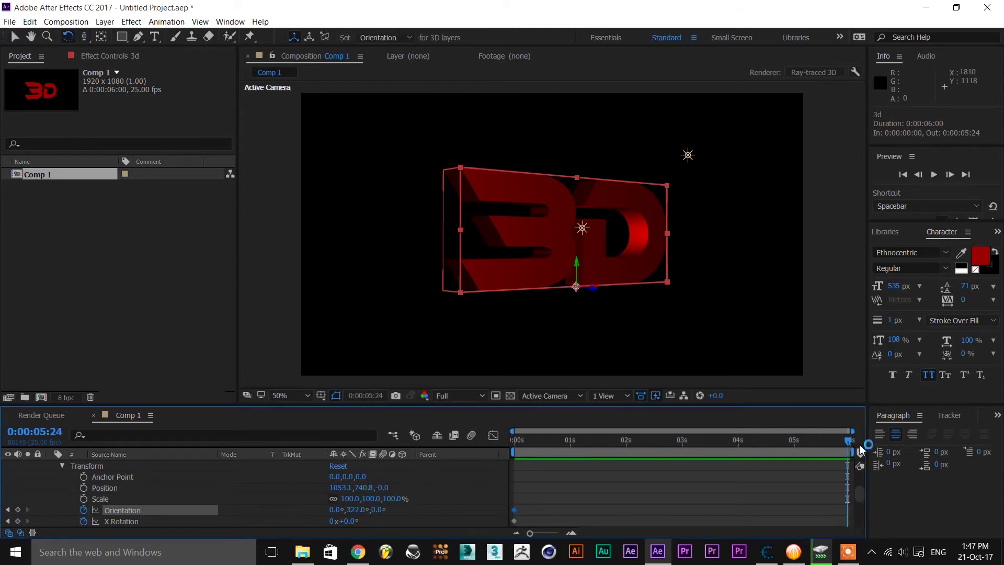
{"action": "left_click_drag", "start_coordinate": [577, 263], "coordinate": [560, 287]}
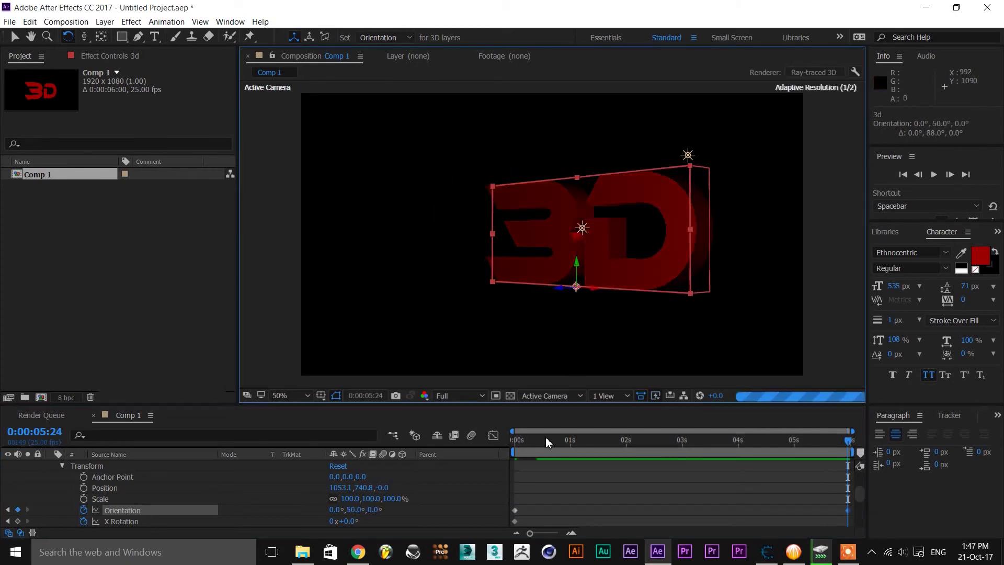
Step: Enable motion blur on the text and preview the rotation from the start
{"action": "left_click", "coordinate": [515, 439]}
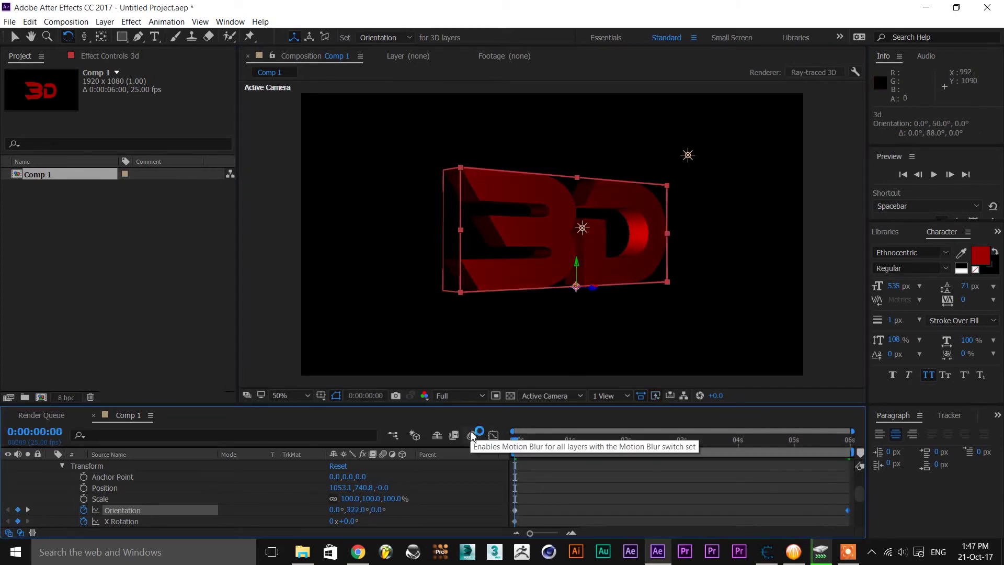
{"action": "left_click", "coordinate": [470, 435]}
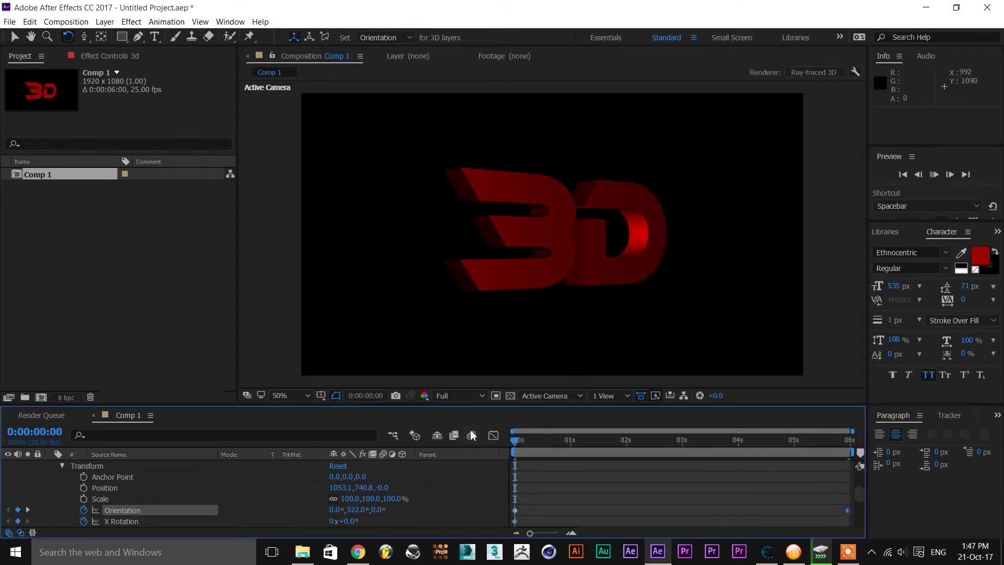
{"action": "key", "text": "space"}
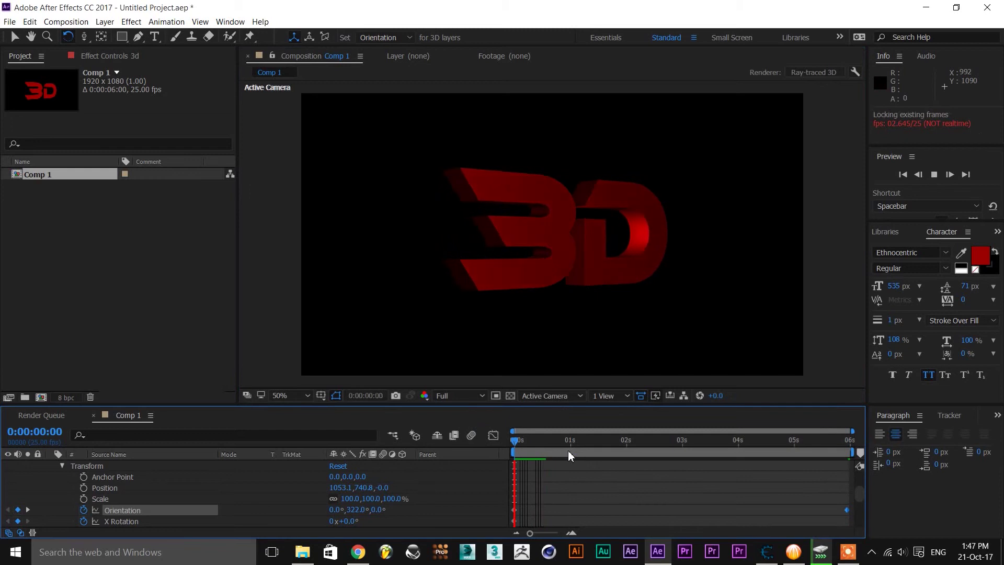
{"action": "key", "text": "space"}
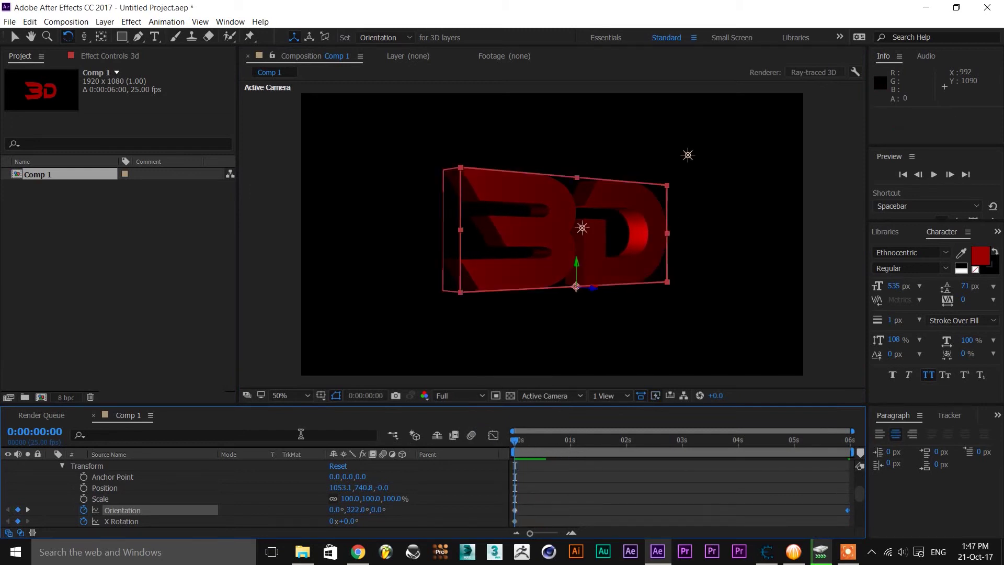
{"action": "scroll", "coordinate": [47, 514], "scroll_direction": "up", "scroll_amount": 3}
{"action": "left_click", "coordinate": [51, 498]}
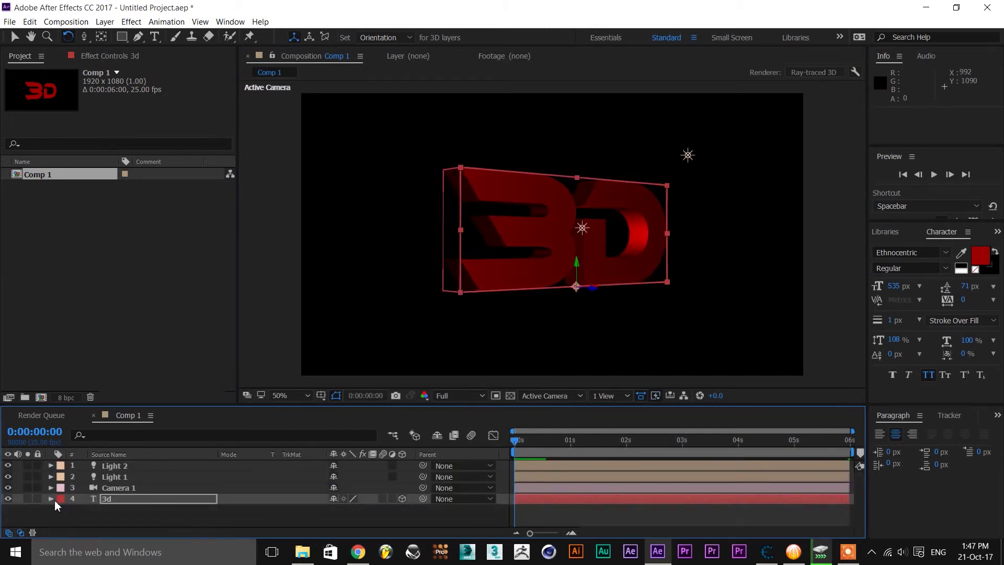
Step: Hide the 3D text and pen-draw a new red U-shaped stroke path
{"action": "left_click", "coordinate": [8, 498]}
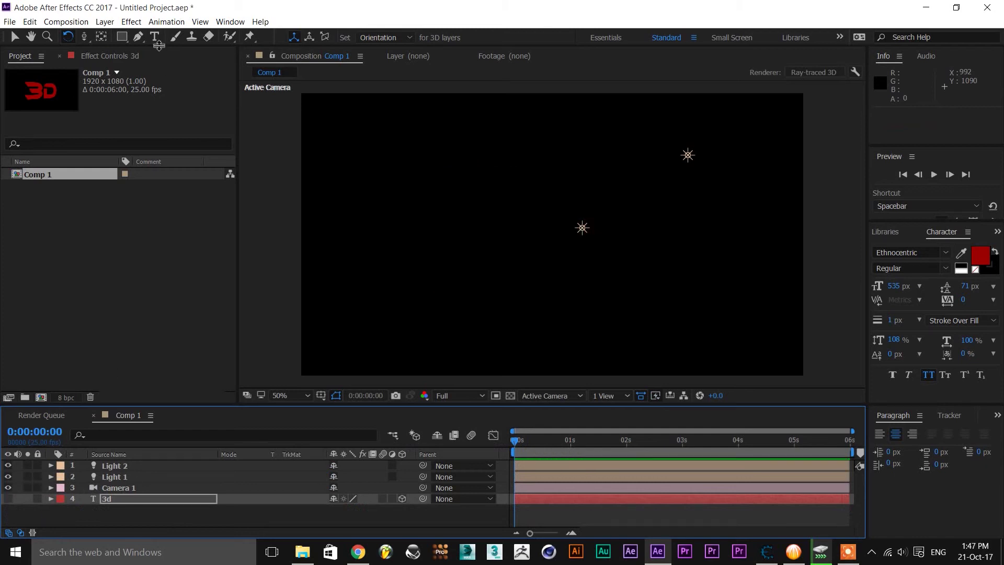
{"action": "left_click", "coordinate": [141, 37]}
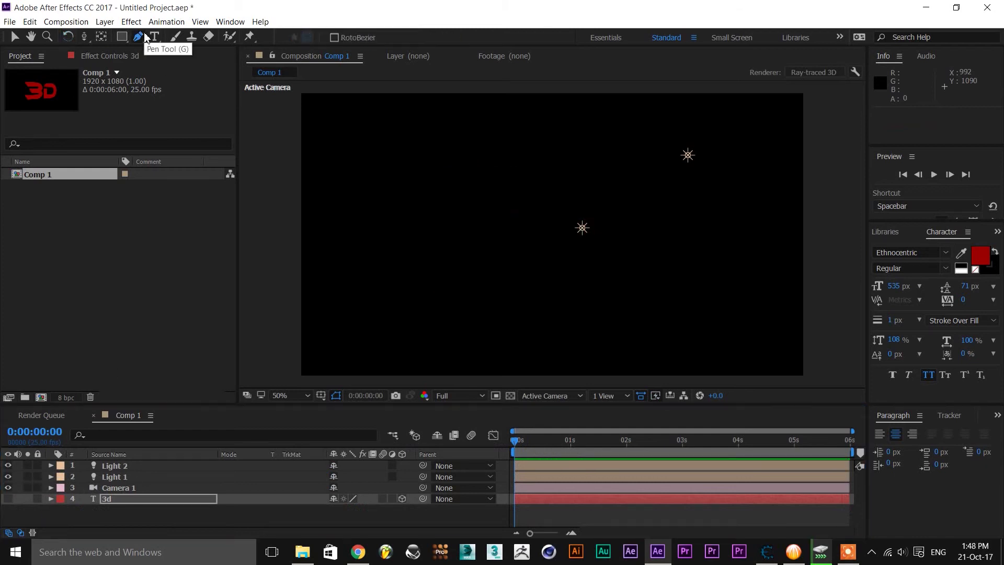
{"action": "left_click", "coordinate": [213, 520]}
{"action": "left_click", "coordinate": [492, 161]}
{"action": "left_click", "coordinate": [425, 281]}
{"action": "left_click", "coordinate": [575, 285]}
{"action": "left_click_drag", "start_coordinate": [593, 288], "coordinate": [600, 286]}
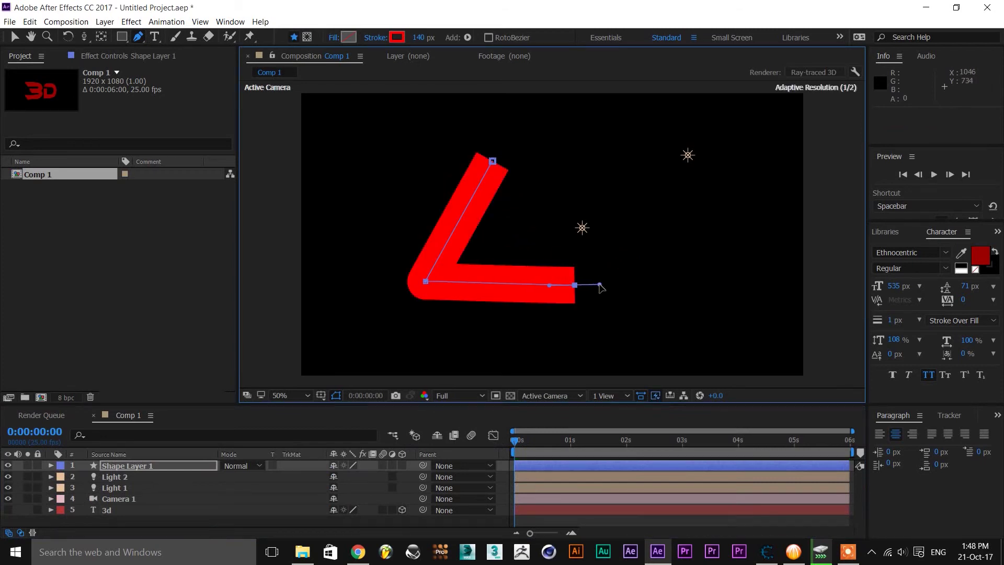
{"action": "left_click_drag", "start_coordinate": [614, 147], "coordinate": [656, 122]}
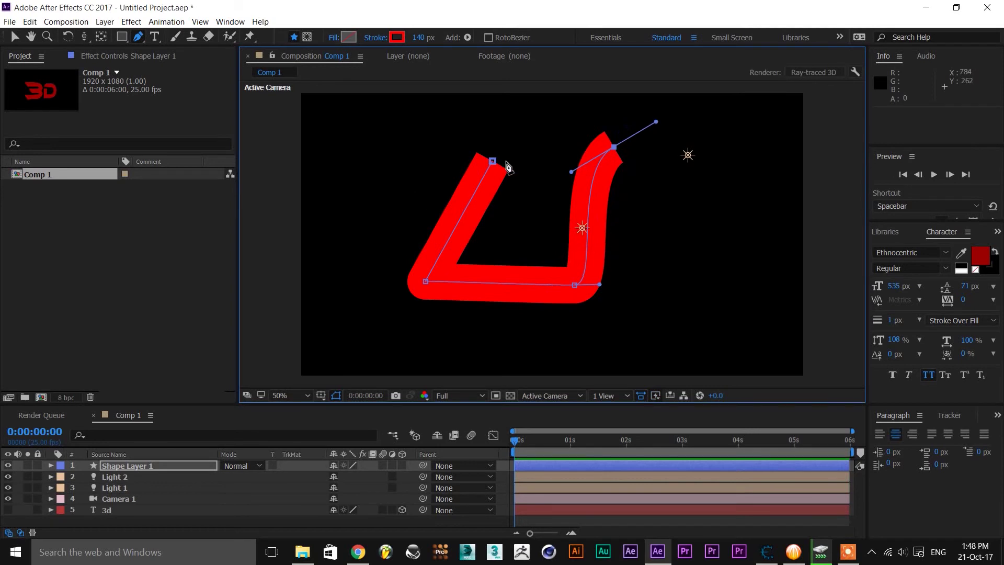
Step: Keep Shape Layer 1's path open by undoing the closure, and make the layer 3D
{"action": "mouse_move", "coordinate": [492, 162]}
{"action": "left_mouse_down"}
{"action": "mouse_move", "coordinate": [441, 159]}
{"action": "mouse_move", "coordinate": [389, 127]}
{"action": "mouse_move", "coordinate": [414, 102]}
{"action": "mouse_move", "coordinate": [489, 157]}
{"action": "mouse_move", "coordinate": [554, 184]}
{"action": "mouse_move", "coordinate": [569, 210]}
{"action": "mouse_move", "coordinate": [563, 225]}
{"action": "mouse_move", "coordinate": [542, 203]}
{"action": "left_mouse_up"}
{"action": "key", "text": "ctrl+z"}
{"action": "left_click", "coordinate": [401, 466]}
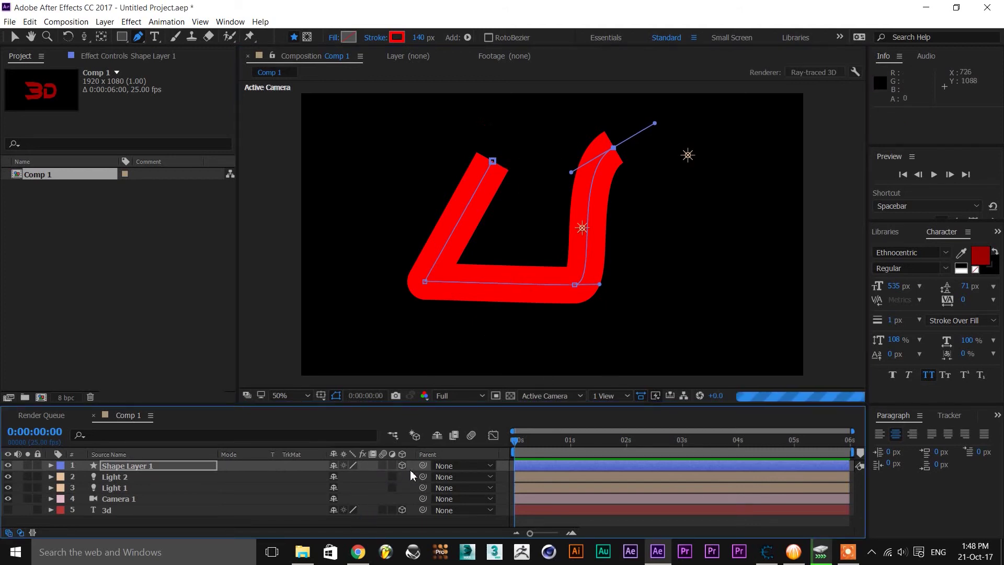
Step: Set Shape Layer 1's Geometry Options Extrusion Depth to 928
{"action": "left_click", "coordinate": [51, 466]}
{"action": "left_click", "coordinate": [62, 500]}
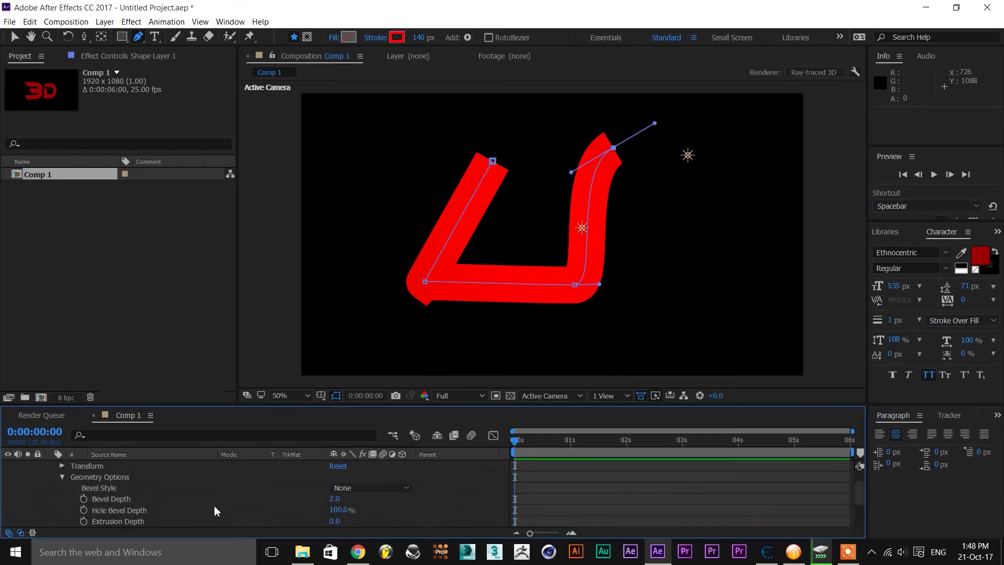
{"action": "left_click_drag", "start_coordinate": [334, 520], "coordinate": [420, 524]}
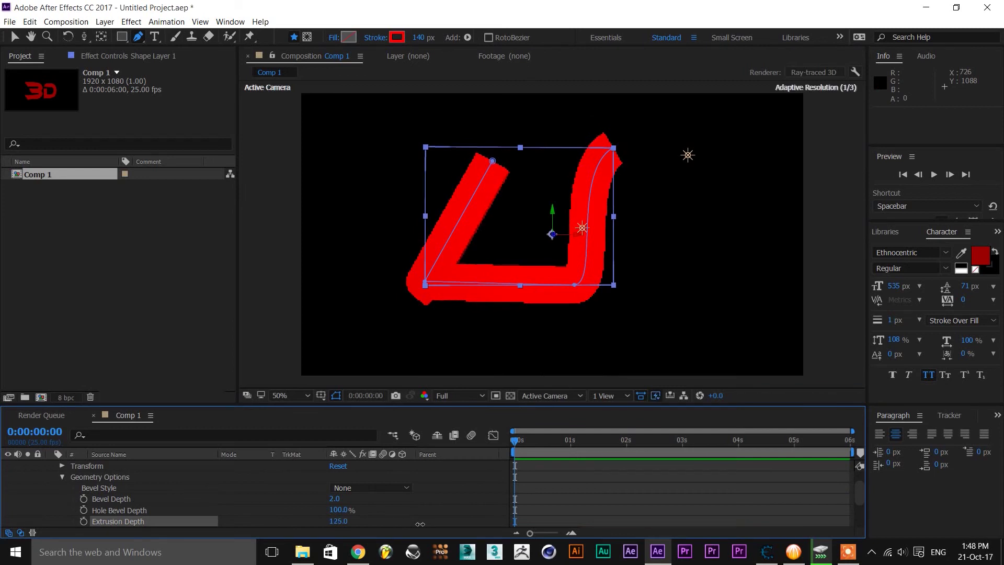
{"action": "left_click_drag", "start_coordinate": [515, 520], "coordinate": [881, 487]}
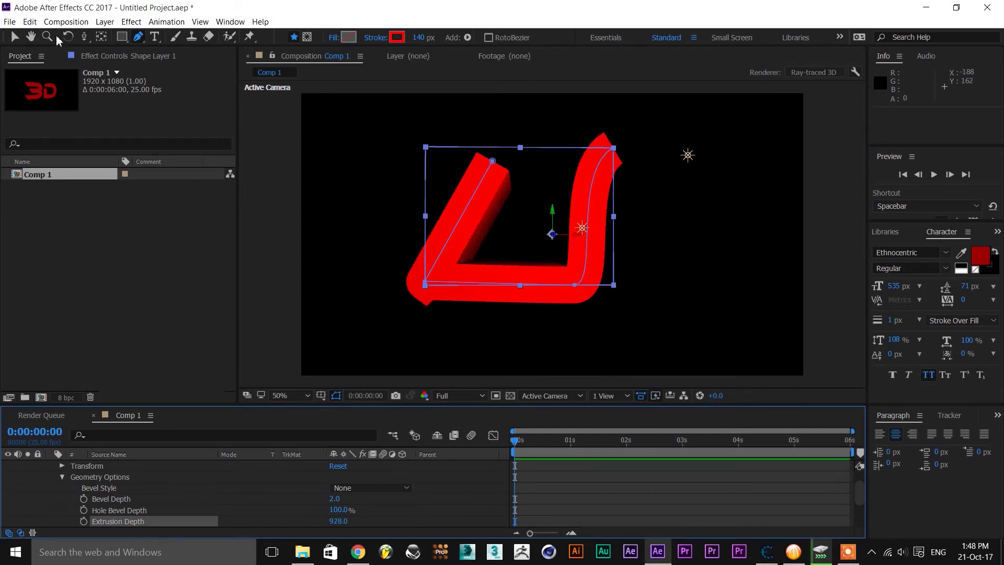
Step: Orbit the camera to reveal the extruded U's thickness
{"action": "left_click_drag", "start_coordinate": [86, 37], "coordinate": [151, 36]}
{"action": "left_click_drag", "start_coordinate": [554, 275], "coordinate": [548, 299]}
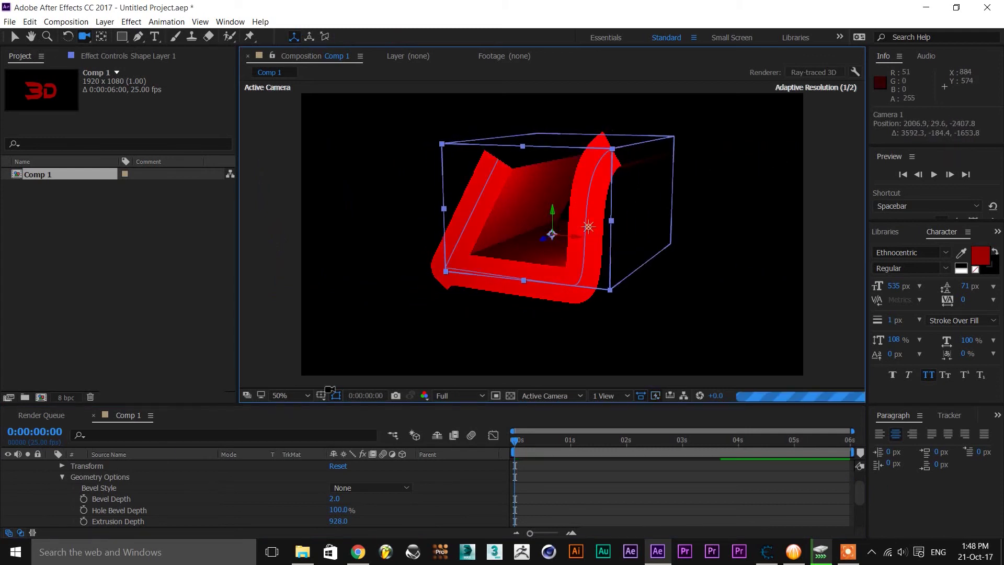
{"action": "scroll", "coordinate": [140, 489], "scroll_direction": "up", "scroll_amount": 1}
{"action": "scroll", "coordinate": [143, 491], "scroll_direction": "down", "scroll_amount": 3}
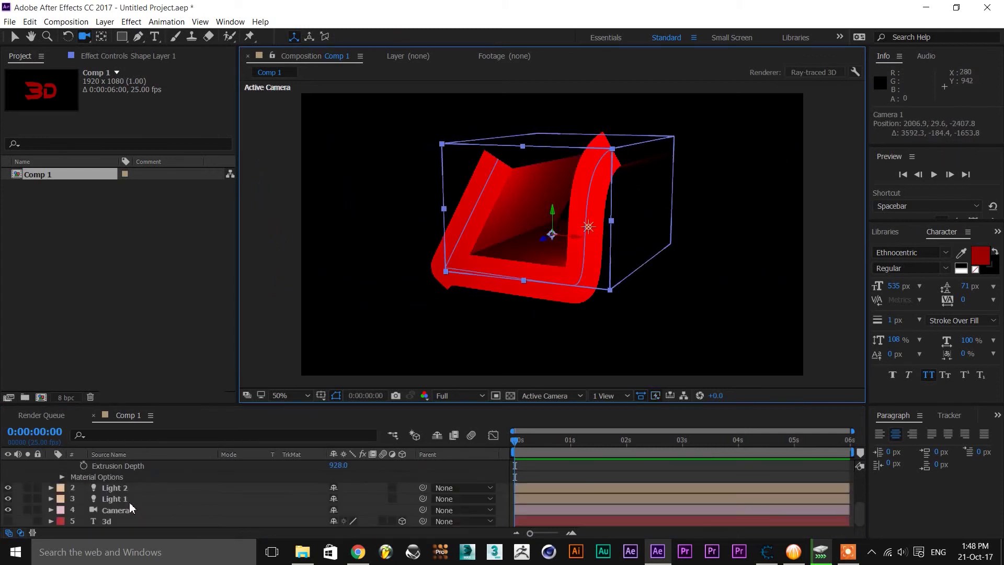
Step: Create Light 3 by duplicating Light 2
{"action": "left_click", "coordinate": [129, 500]}
{"action": "left_click", "coordinate": [130, 488]}
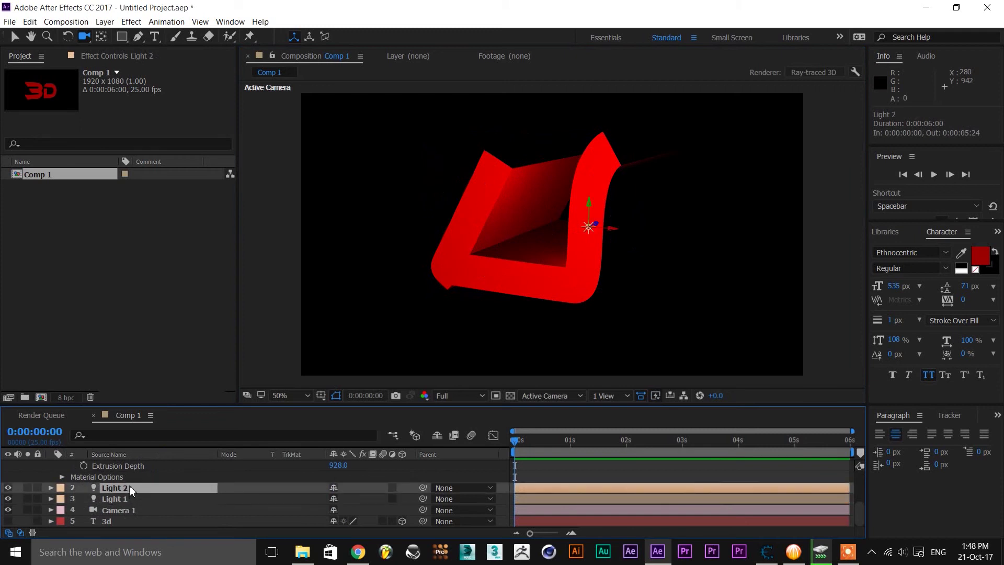
{"action": "key", "text": "ctrl+d"}
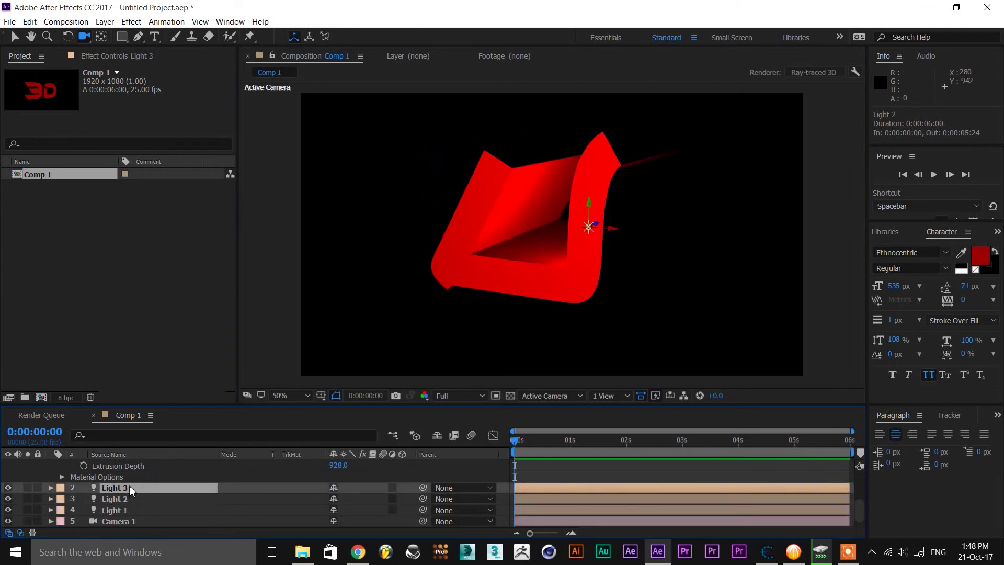
Step: Move Light 3 back in depth and off to the right, then orbit to check the lighting
{"action": "left_click", "coordinate": [19, 37]}
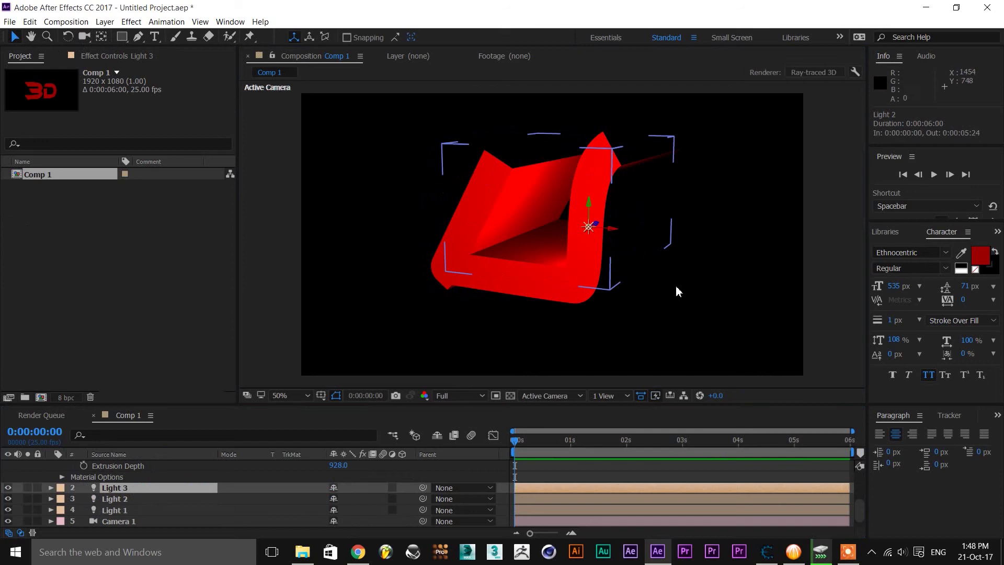
{"action": "left_click_drag", "start_coordinate": [596, 224], "coordinate": [815, 170]}
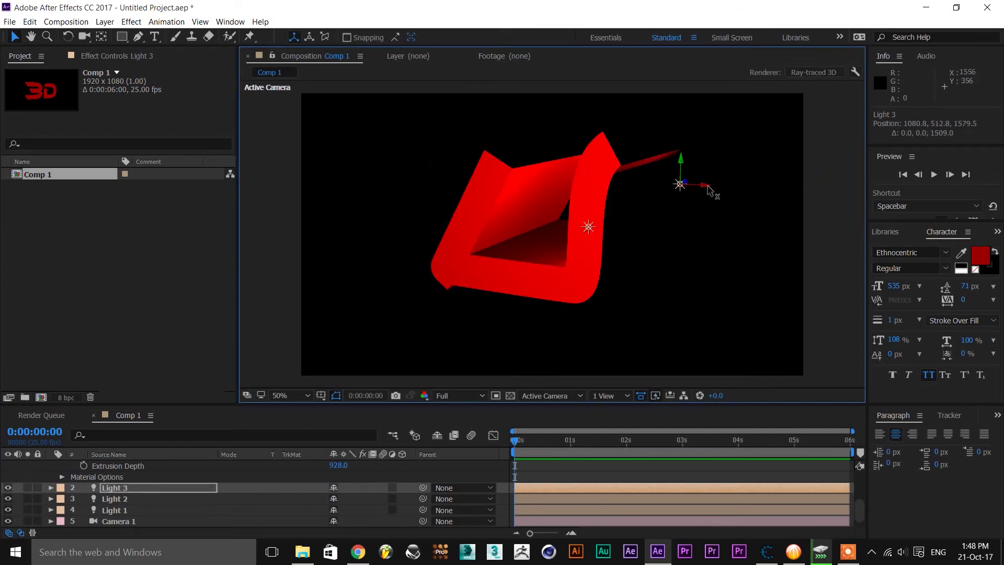
{"action": "left_click_drag", "start_coordinate": [705, 191], "coordinate": [957, 219]}
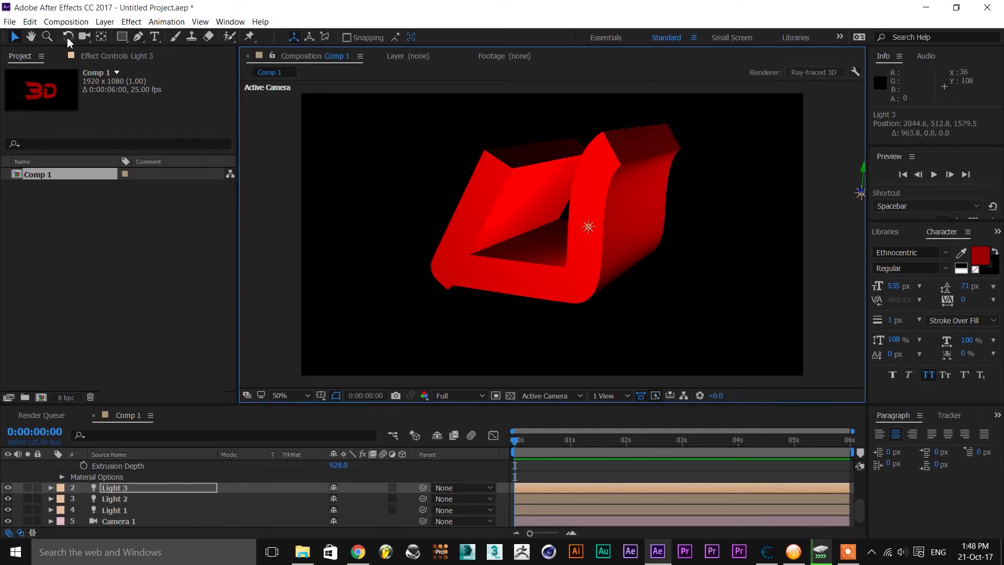
{"action": "left_click", "coordinate": [84, 36]}
{"action": "left_click_drag", "start_coordinate": [631, 301], "coordinate": [676, 300]}
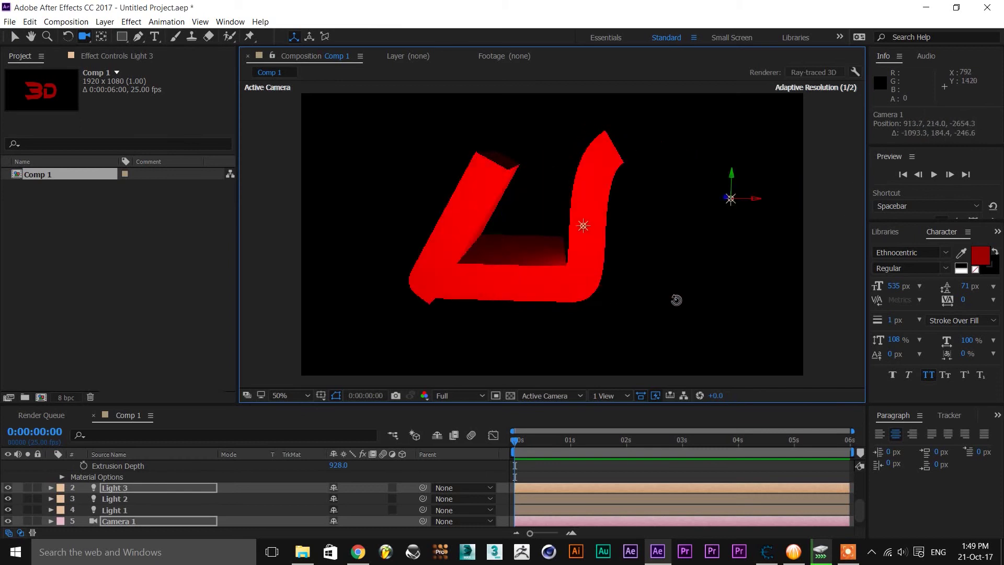
Step: Orbit the camera around the shape and add Light 4 by duplicating the light
{"action": "left_click", "coordinate": [253, 471]}
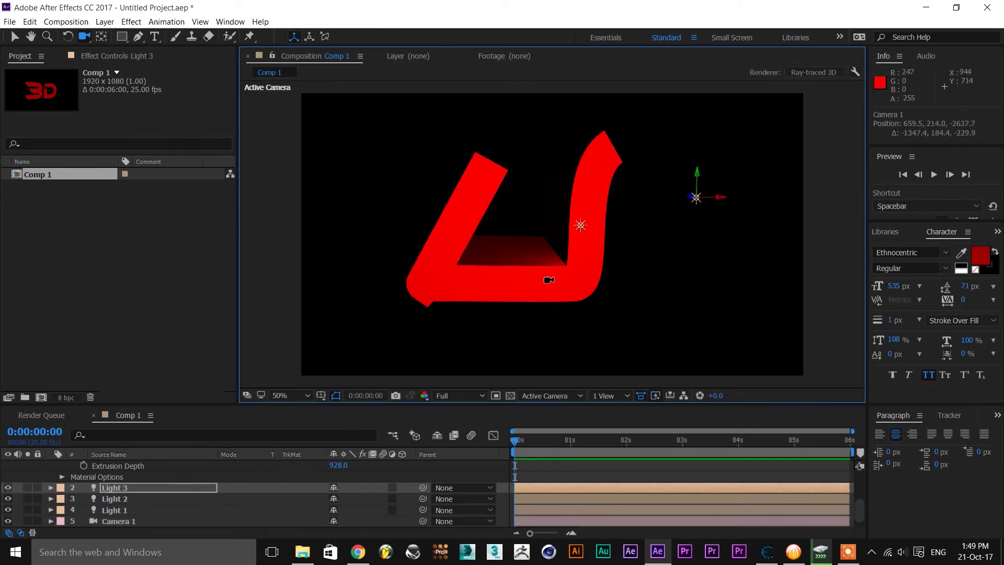
{"action": "left_click_drag", "start_coordinate": [460, 269], "coordinate": [347, 352]}
{"action": "left_click", "coordinate": [120, 488]}
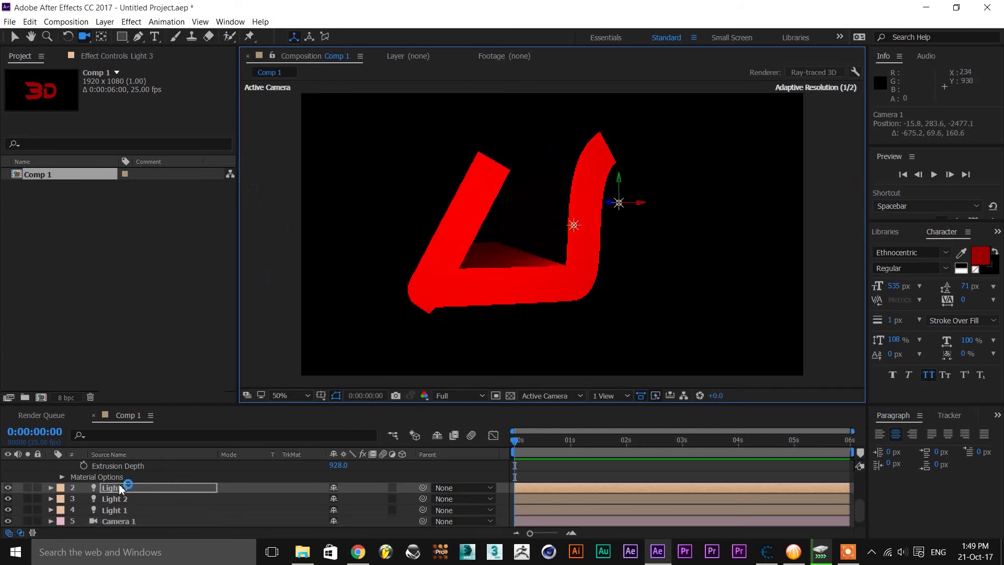
{"action": "key", "text": "ctrl+d"}
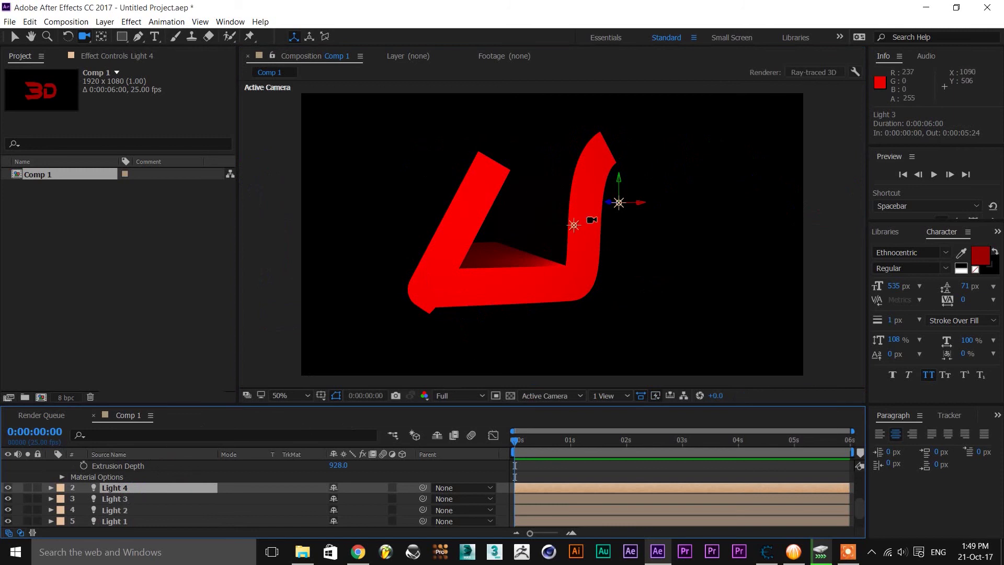
Step: Drag Light 4 left to -282.0, 512.8, 2149.7 to light the shape's left side
{"action": "left_click", "coordinate": [12, 37]}
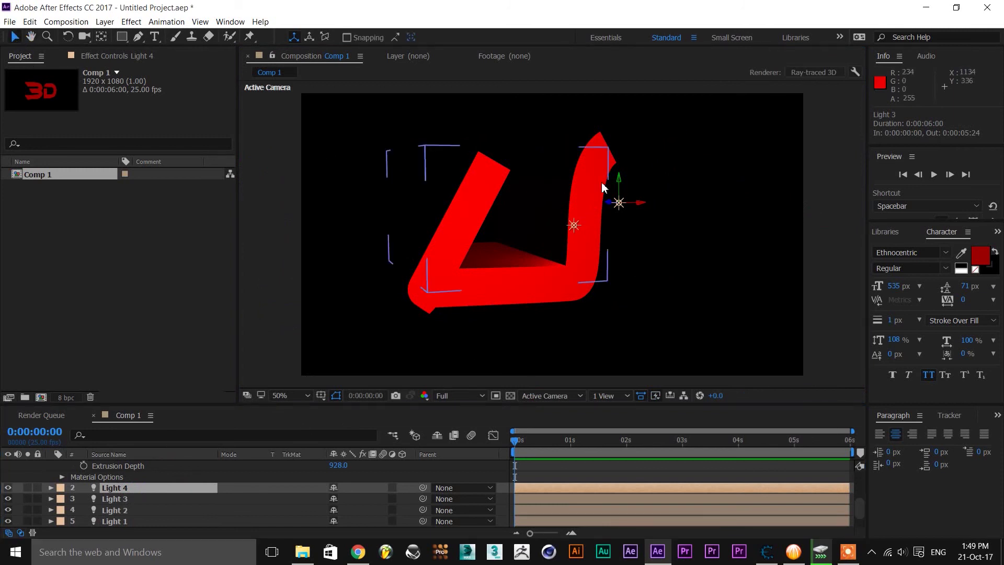
{"action": "left_click_drag", "start_coordinate": [609, 203], "coordinate": [246, 220]}
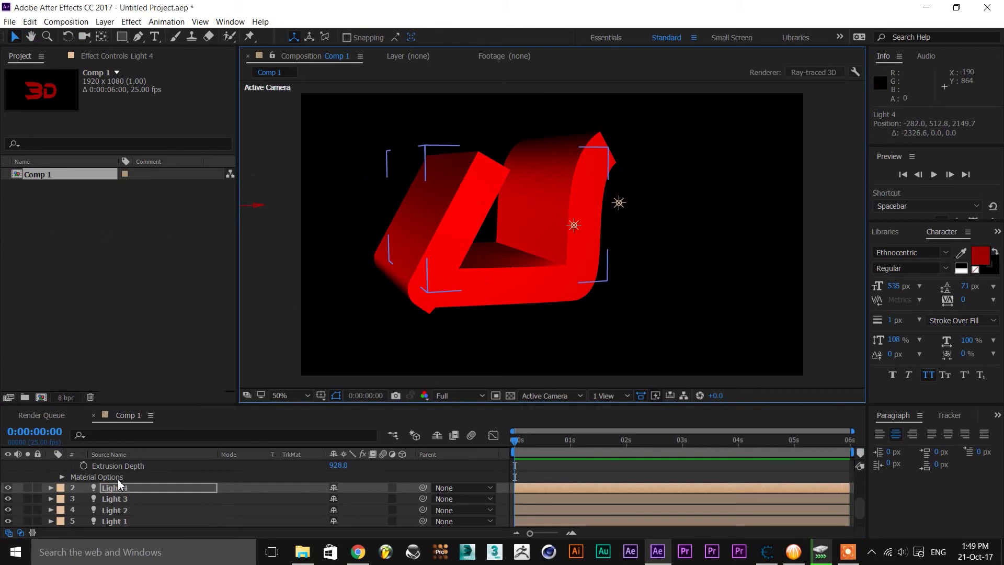
{"action": "scroll", "coordinate": [127, 513], "scroll_direction": "up", "scroll_amount": 3}
{"action": "left_click", "coordinate": [120, 465]}
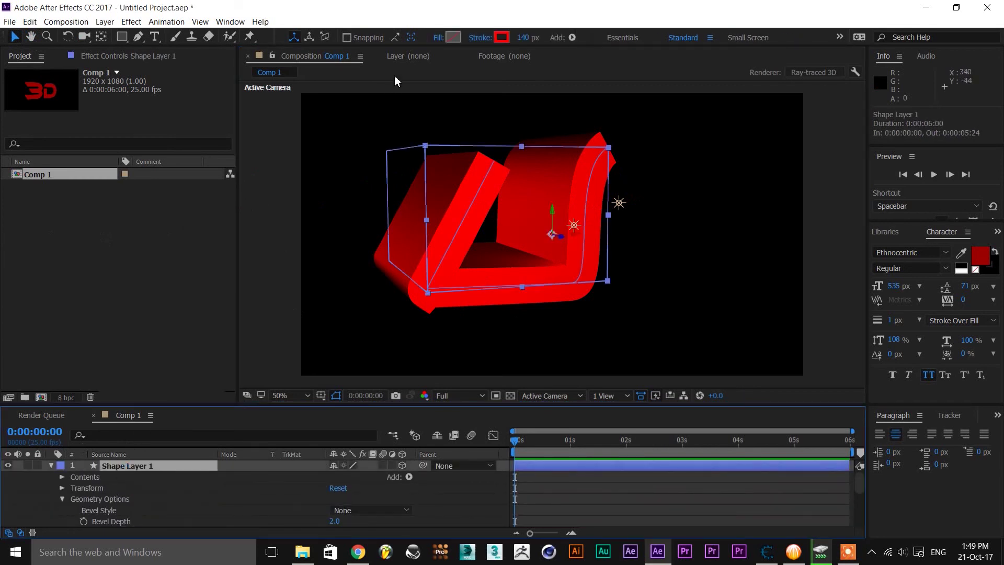
{"action": "left_click", "coordinate": [501, 37]}
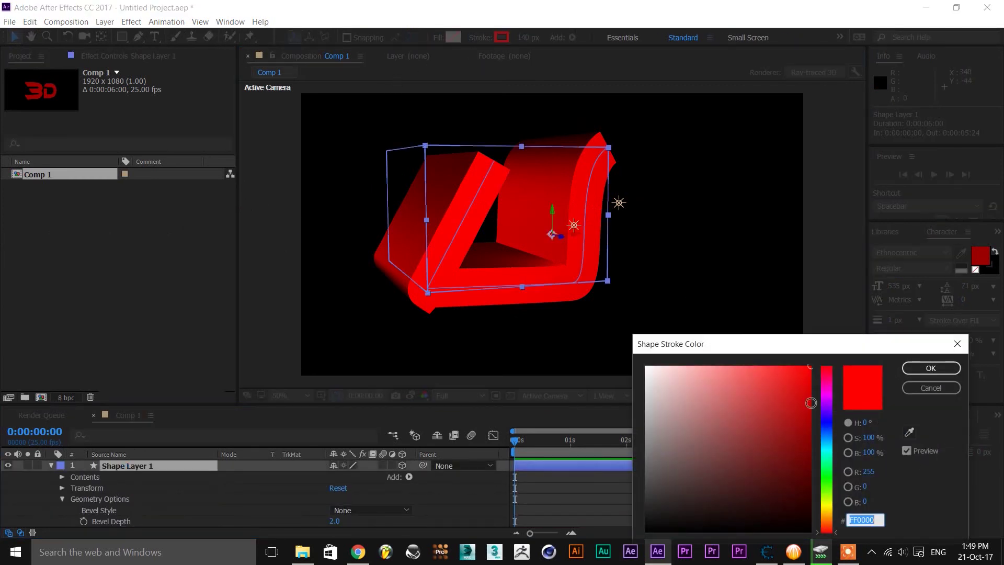
{"action": "mouse_move", "coordinate": [827, 414]}
{"action": "left_mouse_down"}
{"action": "mouse_move", "coordinate": [837, 530]}
{"action": "mouse_move", "coordinate": [846, 368]}
{"action": "left_mouse_up"}
{"action": "left_click", "coordinate": [931, 368]}
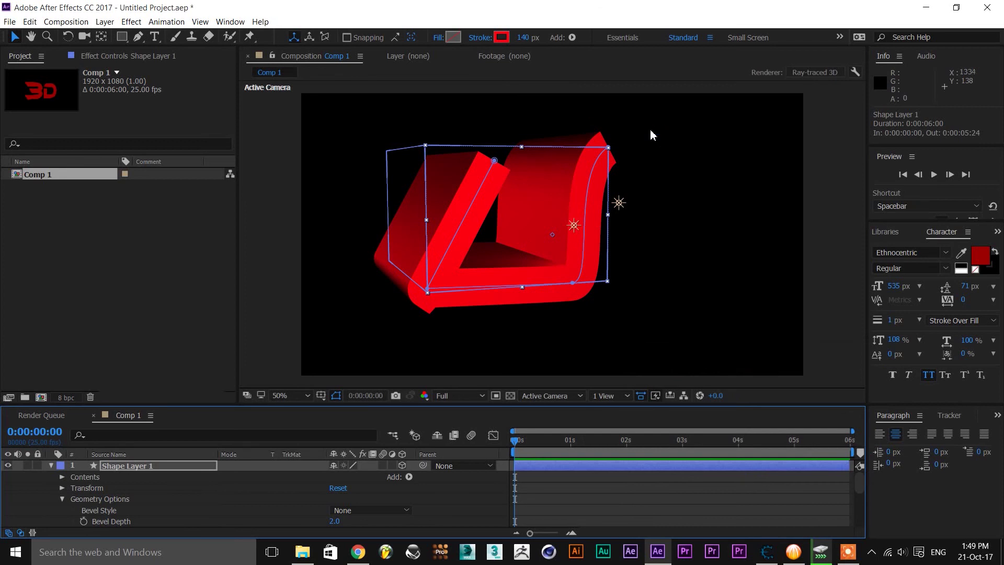
{"action": "key", "text": "comma"}
{"action": "key", "text": "period"}
Step: Hide Shape Layer 1 and preview the 3D text at 0:00:02:17
{"action": "left_click", "coordinate": [9, 465]}
{"action": "scroll", "coordinate": [33, 517], "scroll_direction": "down", "scroll_amount": 5}
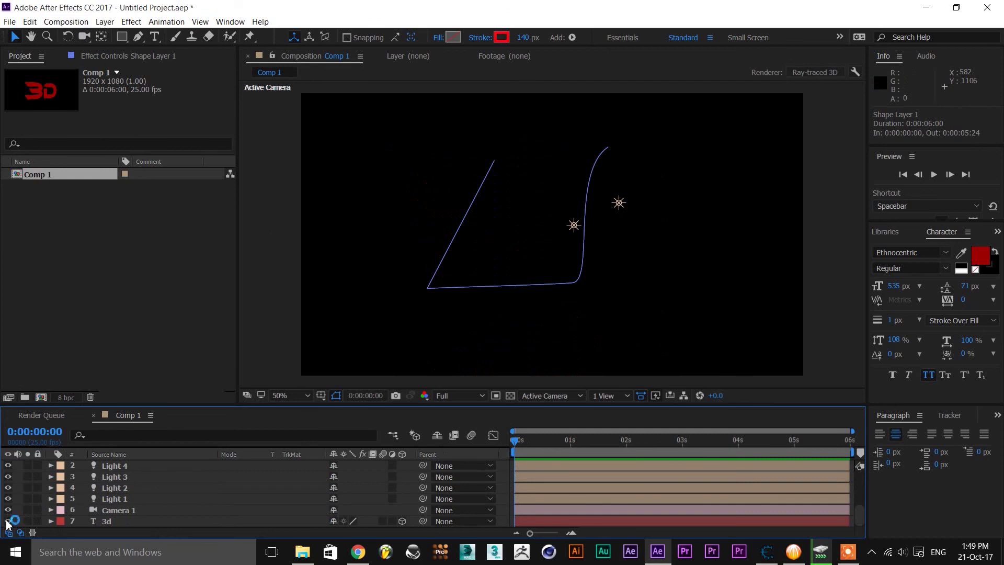
{"action": "left_click_drag", "start_coordinate": [516, 441], "coordinate": [664, 440]}
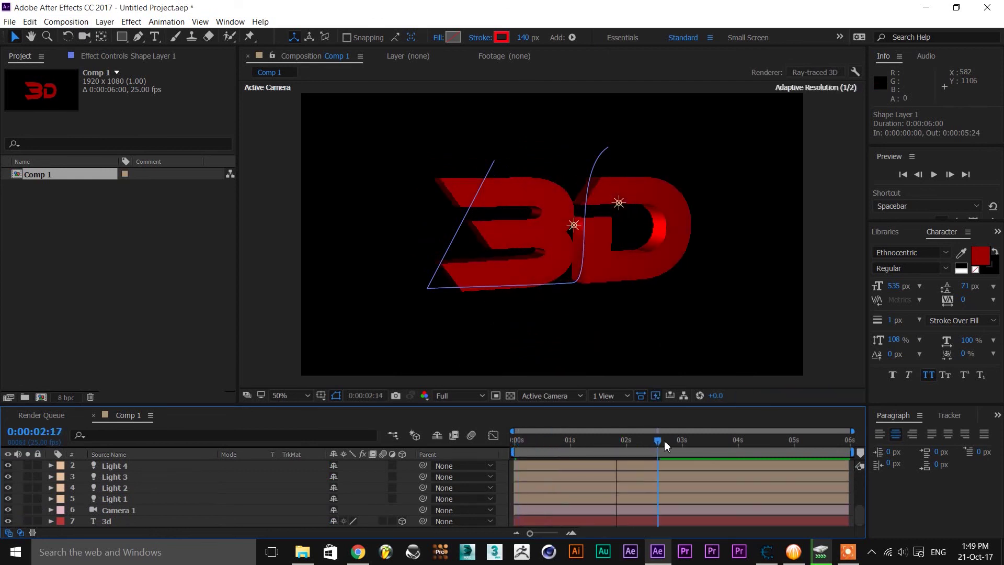
Step: Queue Comp 1 as a Photoshop Sequence outputting Comp 1_[#####].psd frames
{"action": "left_click", "coordinate": [66, 21]}
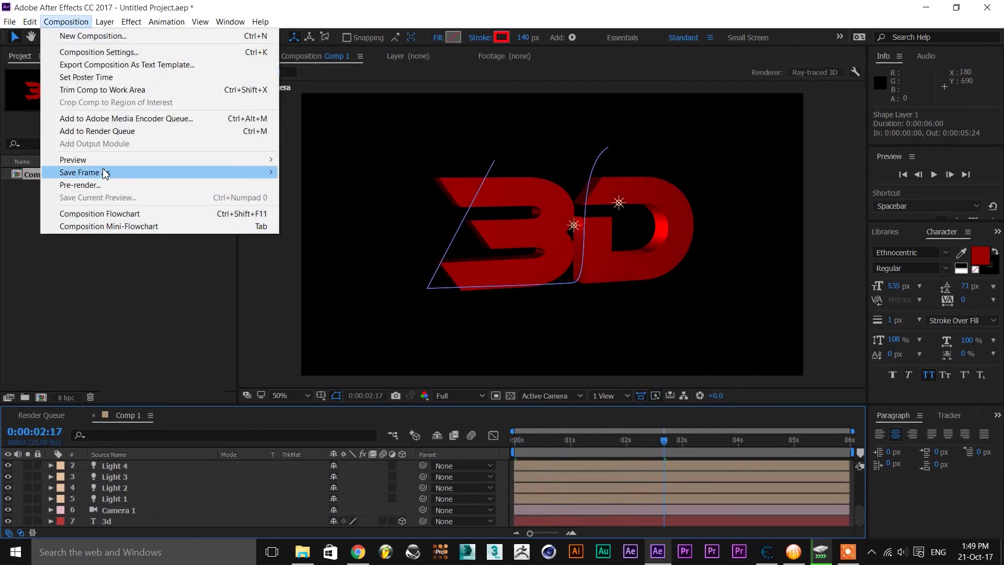
{"action": "left_click", "coordinate": [125, 131]}
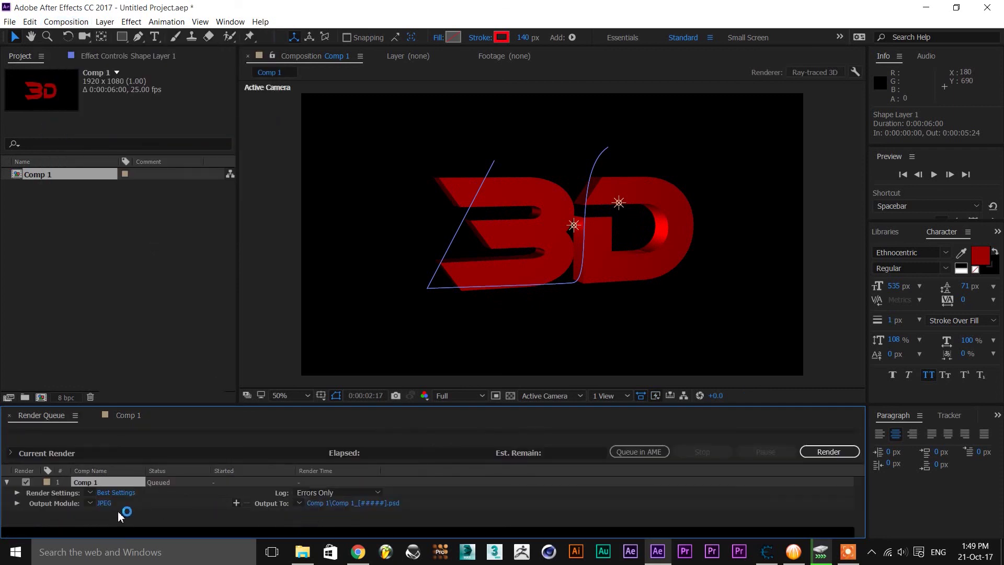
{"action": "left_click", "coordinate": [102, 501]}
{"action": "left_click", "coordinate": [475, 160]}
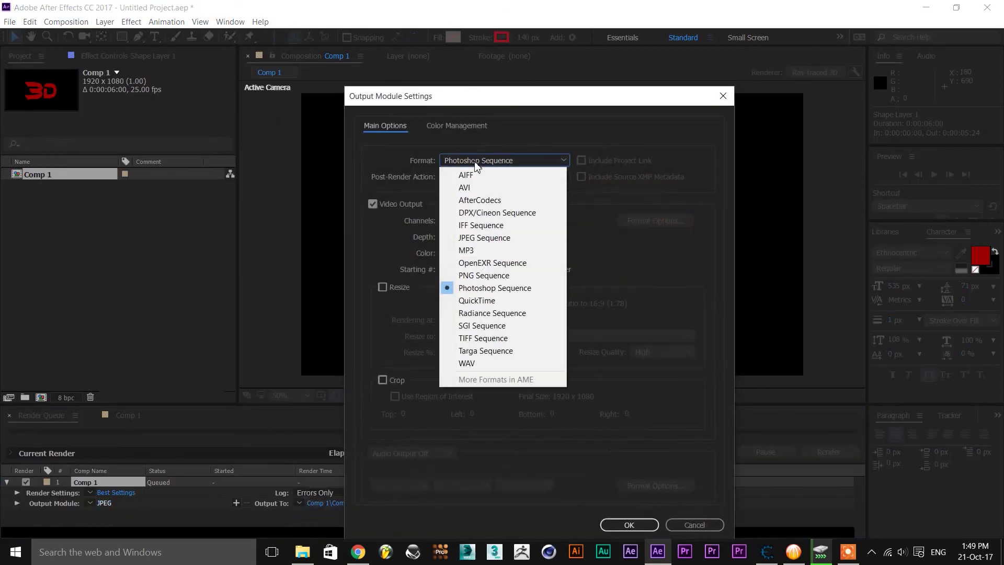
{"action": "left_click", "coordinate": [628, 524]}
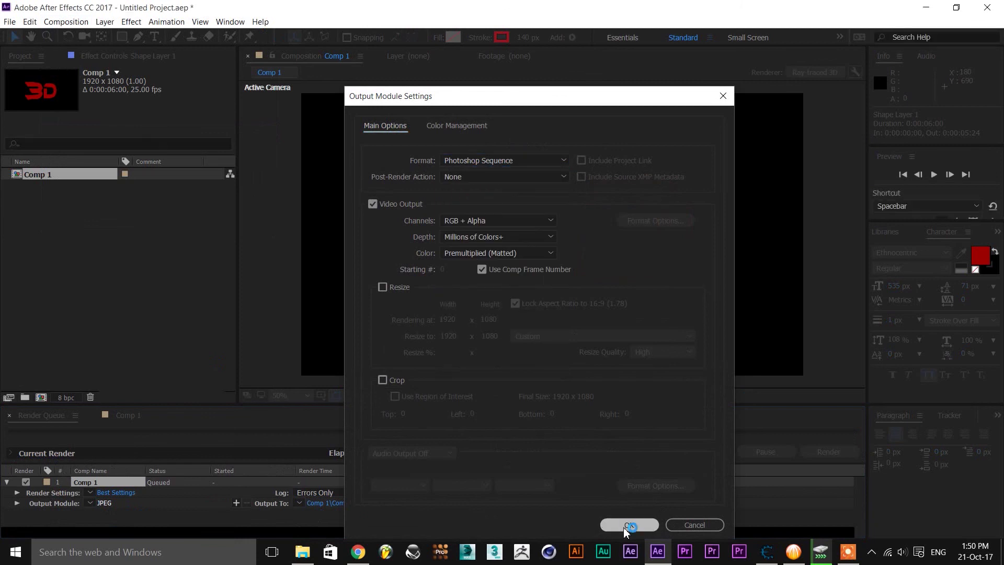
{"action": "left_click", "coordinate": [627, 524]}
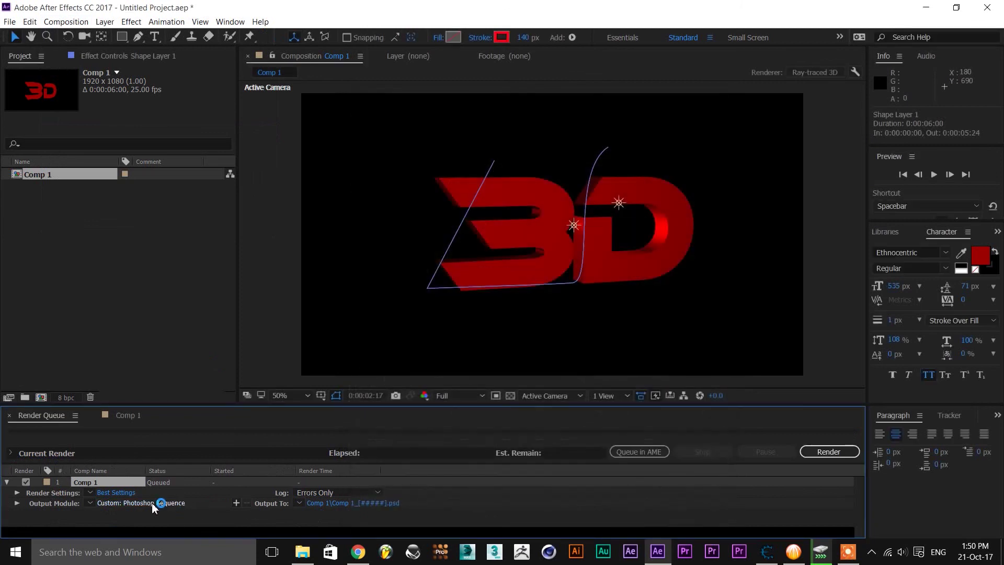
{"action": "left_click", "coordinate": [359, 503]}
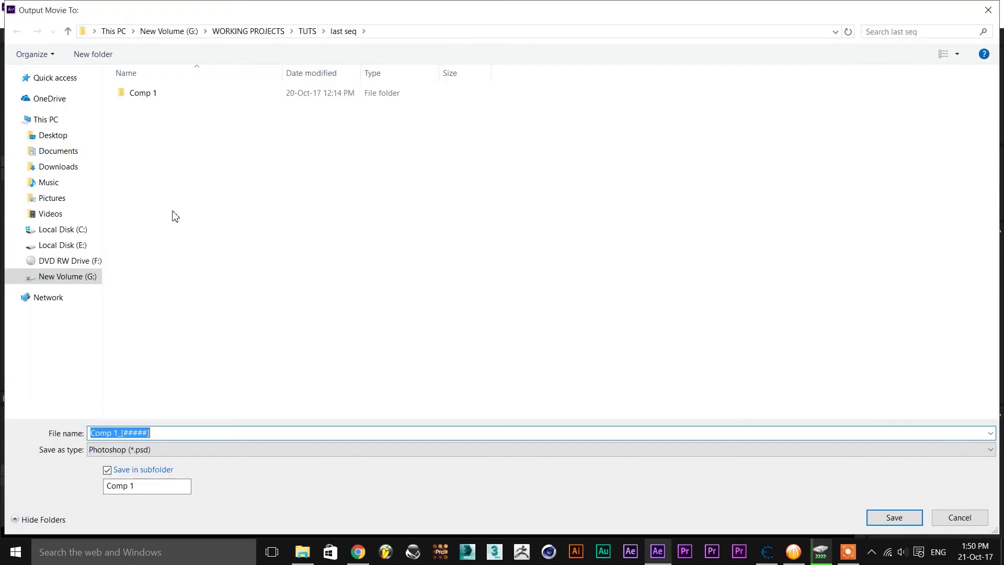
{"action": "left_click", "coordinate": [889, 516]}
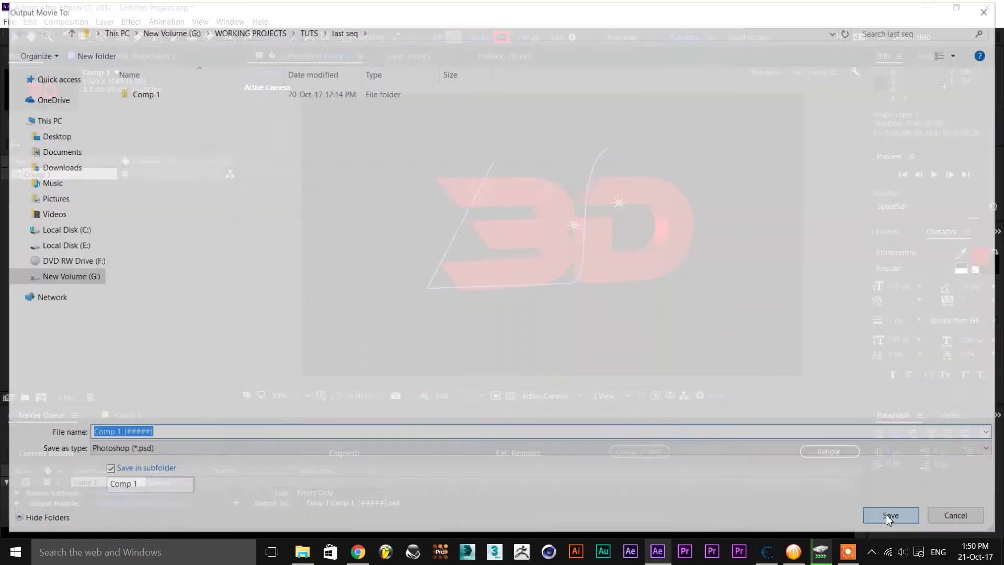